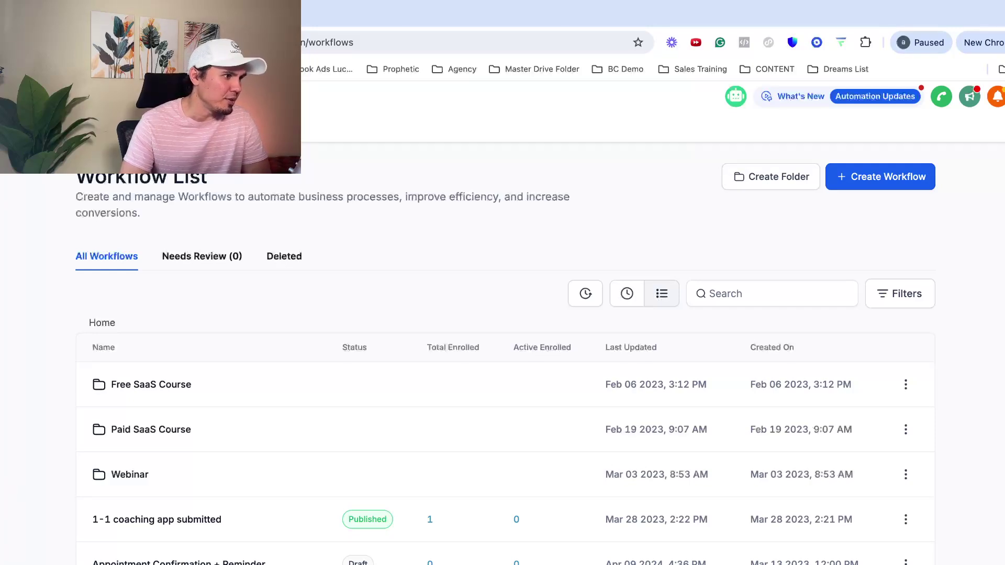
- Glance at the Create Workflow options, then open IG Lead Magnet Freedom from the workflow list
scroll(101, 465, down, 3)
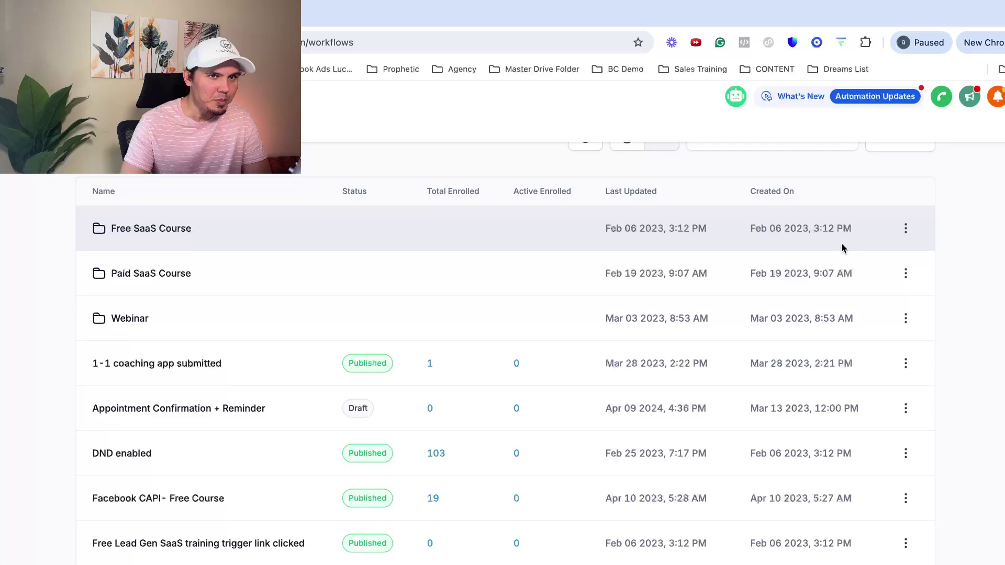
scroll(783, 250, up, 3)
click(884, 191)
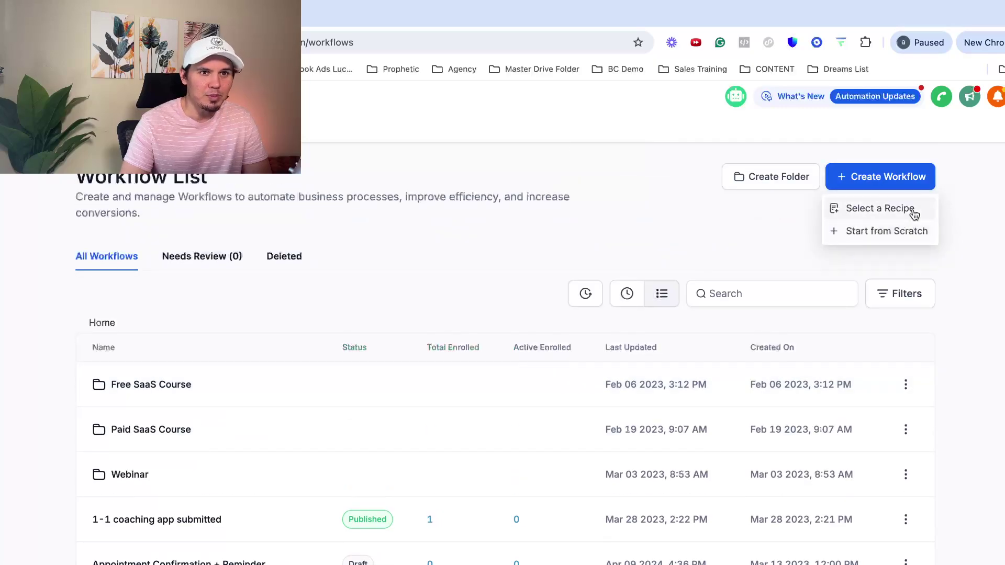
click(982, 264)
scroll(982, 264, down, 3)
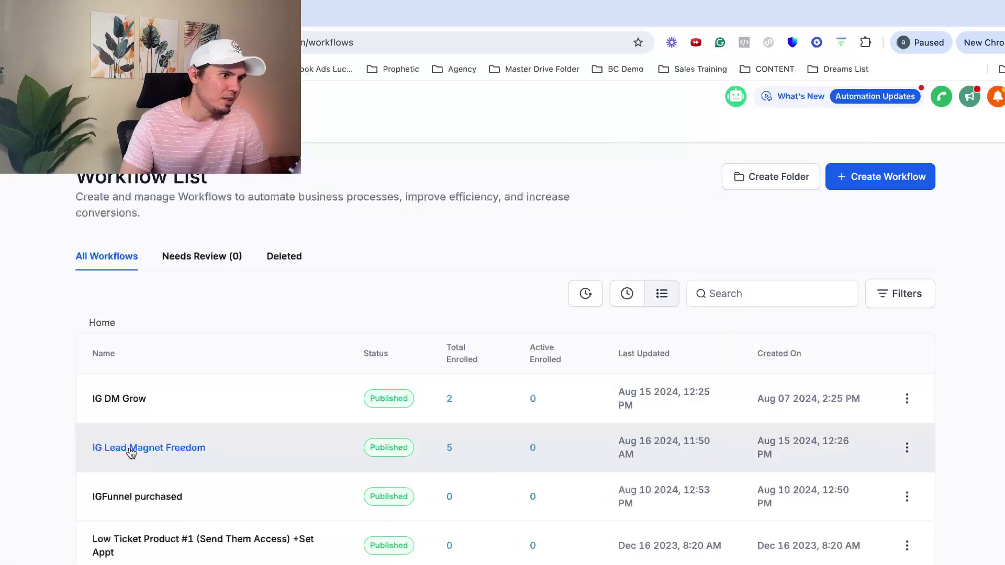
click(131, 448)
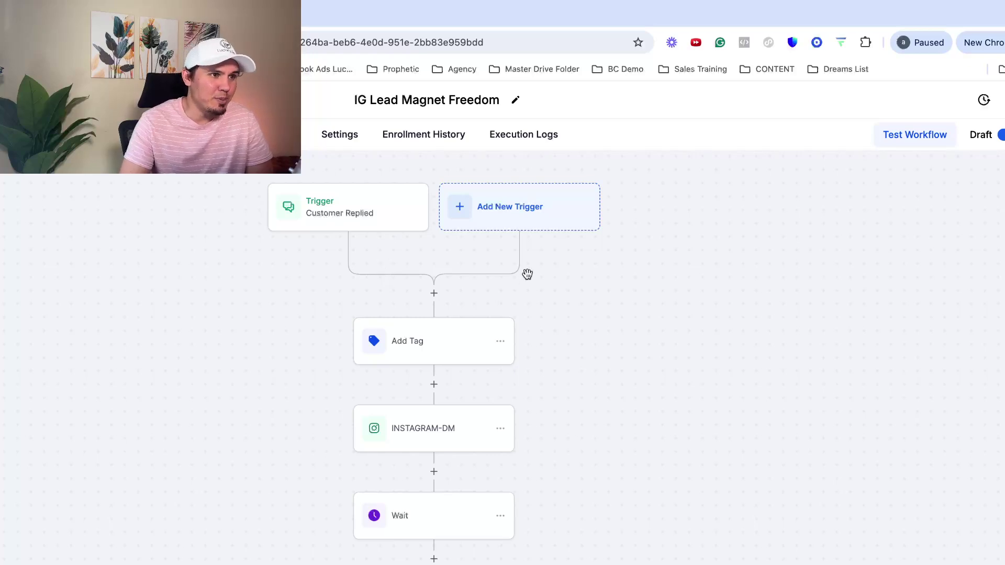
- Review the Customer Replied trigger's filters, including its Instagram DM channel and 'freedom' phrase
scroll(505, 269, up, 3)
scroll(398, 262, up, 2)
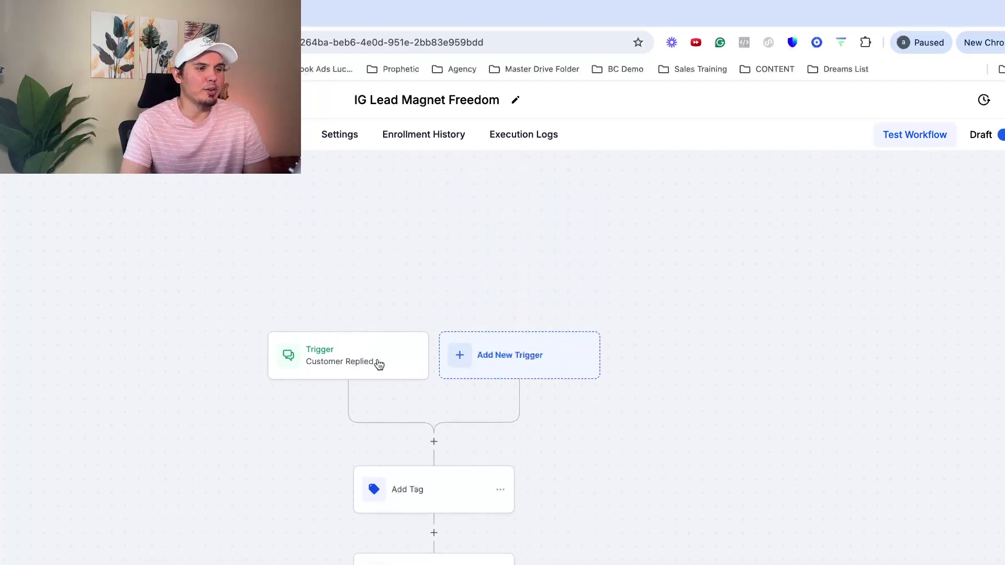
click(364, 366)
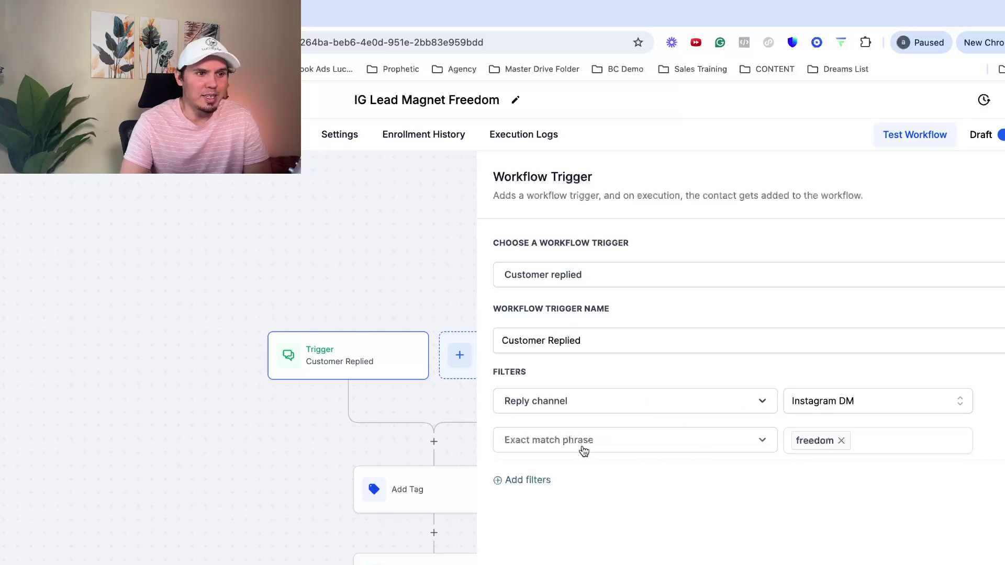
click(849, 451)
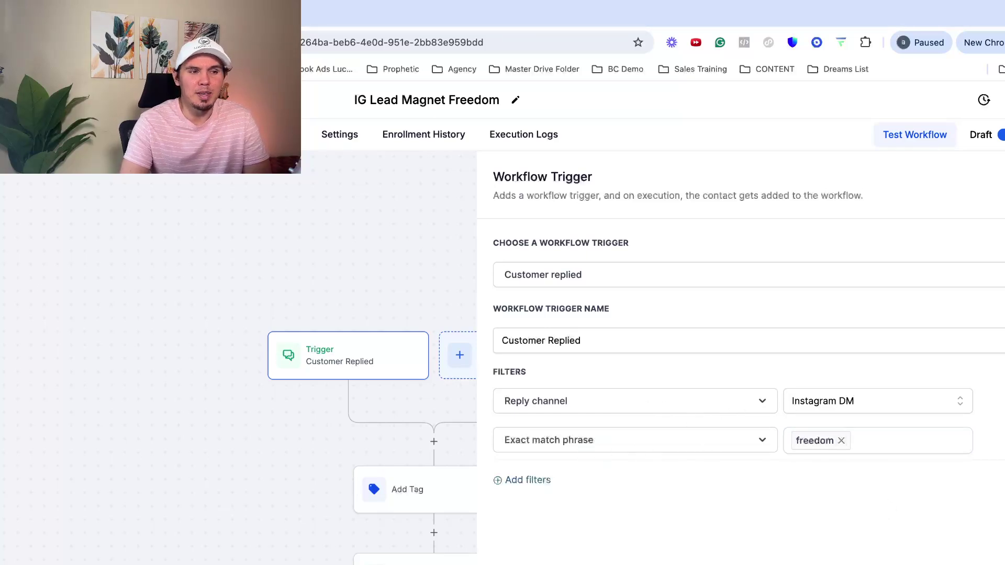
key(Escape)
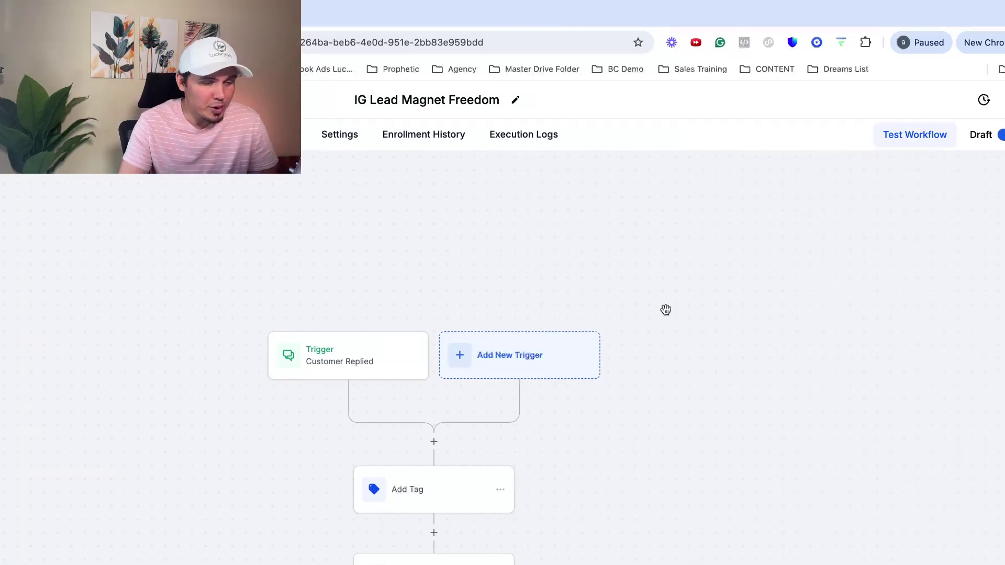
- Scroll the workflow canvas to view the remaining steps
scroll(435, 449, down, 2)
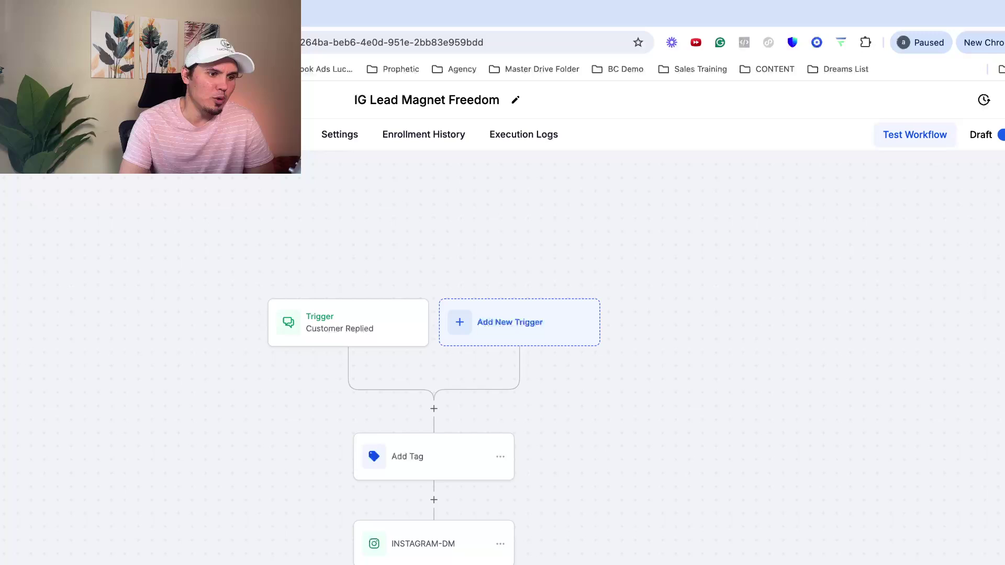
scroll(477, 503, down, 2)
scroll(474, 404, down, 2)
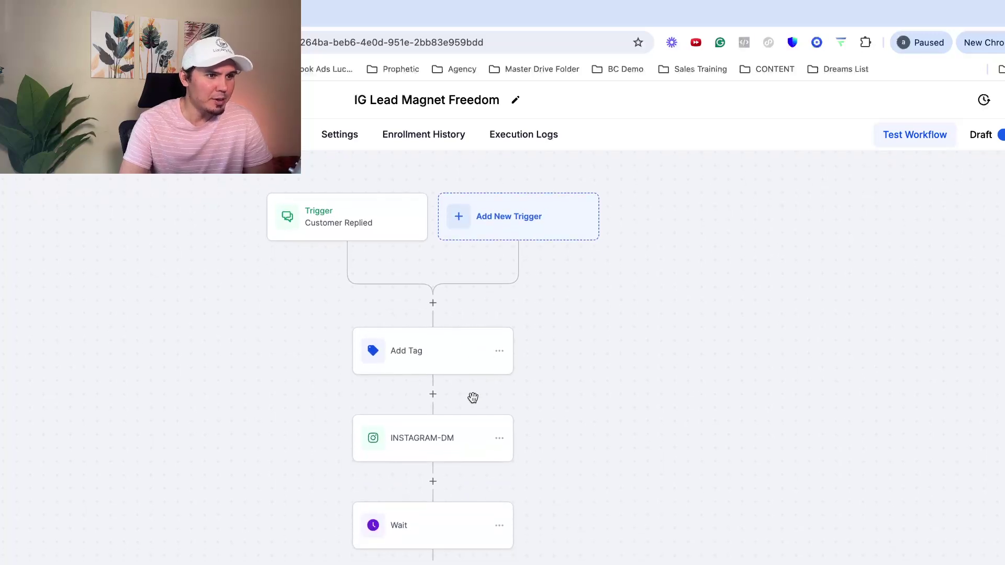
scroll(480, 386, down, 1)
scroll(576, 356, up, 4)
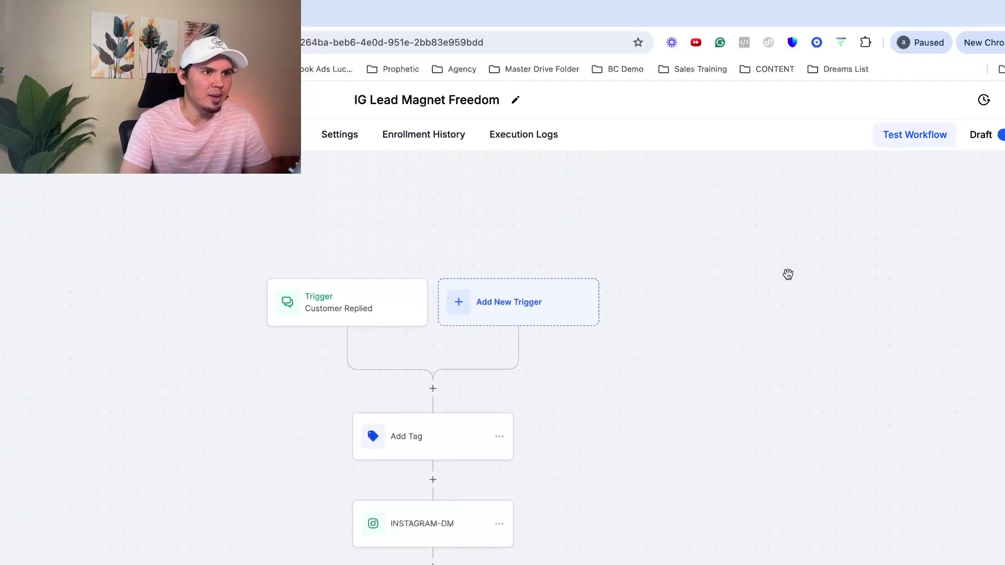
- Add a new Customer Replied trigger found by searching 'repli'
click(502, 303)
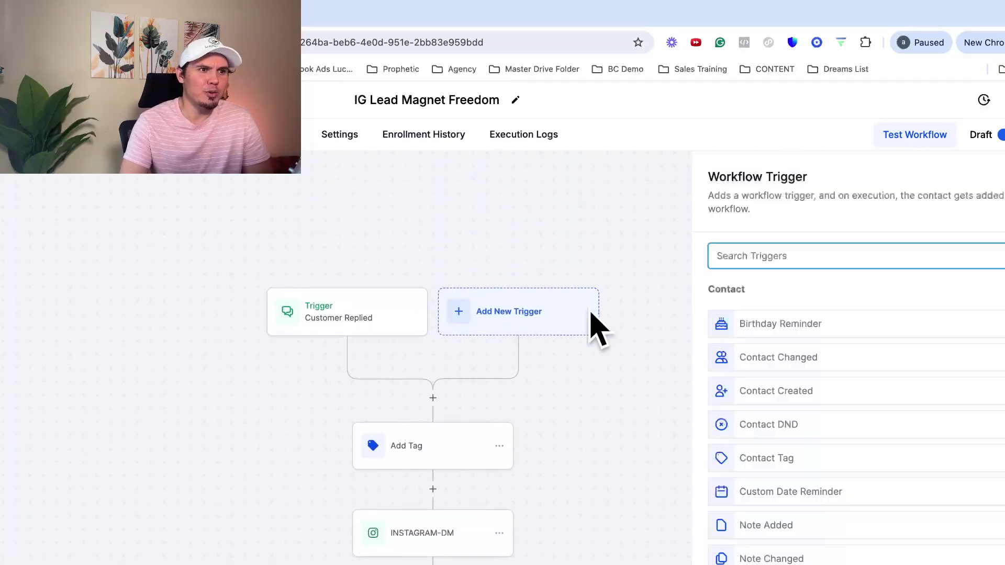
click(763, 257)
text(ig)
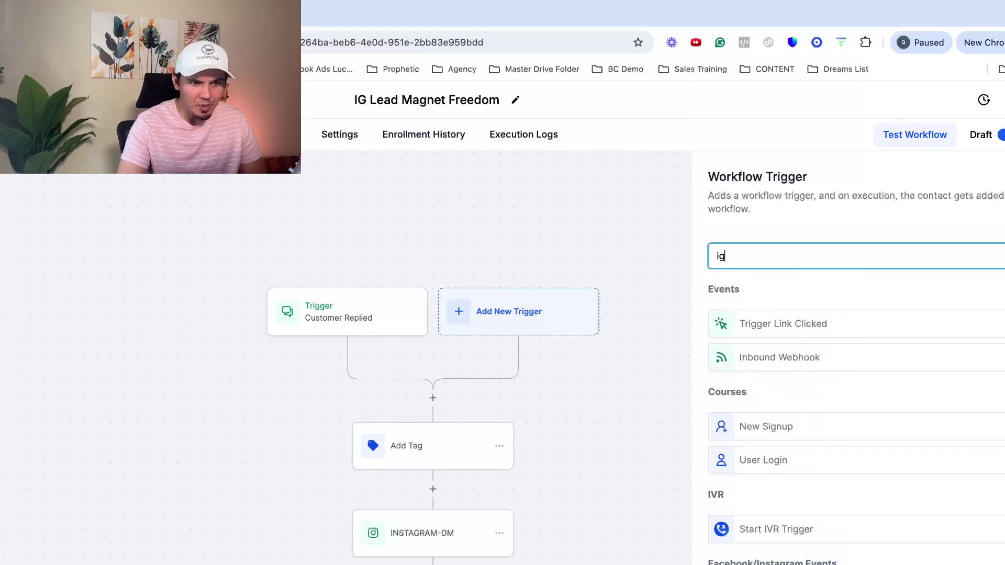
drag(748, 254, 670, 255)
text(repli)
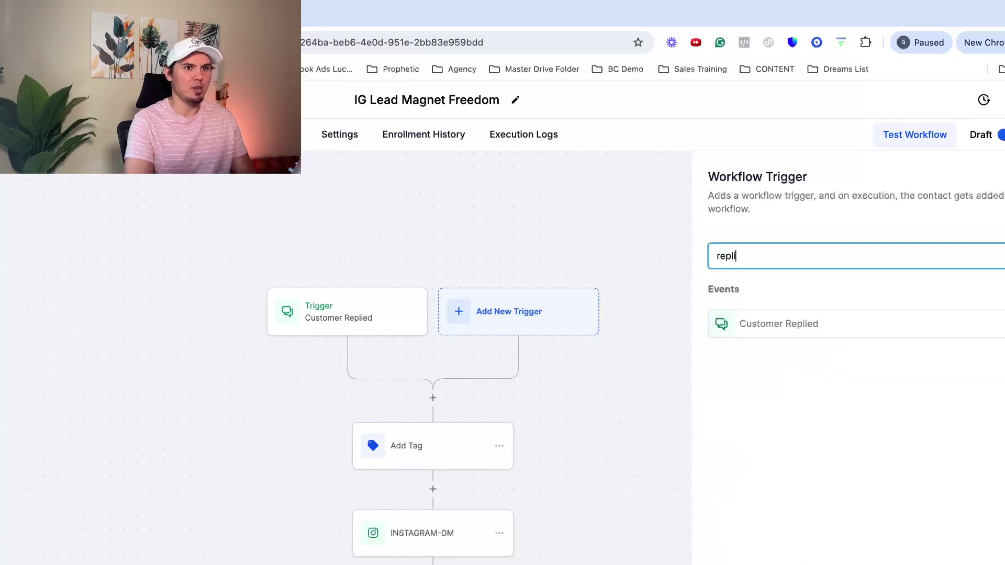
click(805, 333)
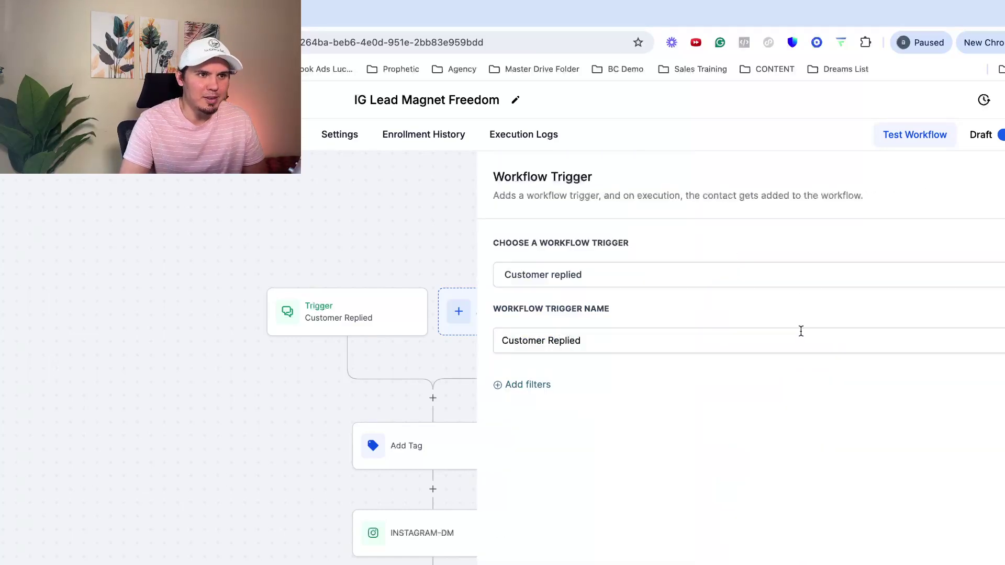
- Add a Reply channel filter set to Instagram DM
click(522, 385)
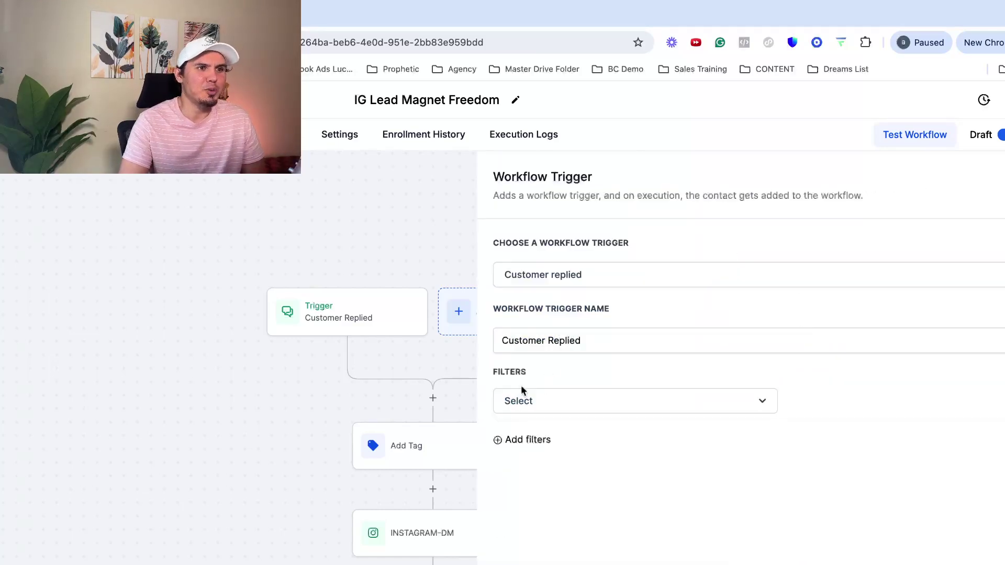
click(550, 403)
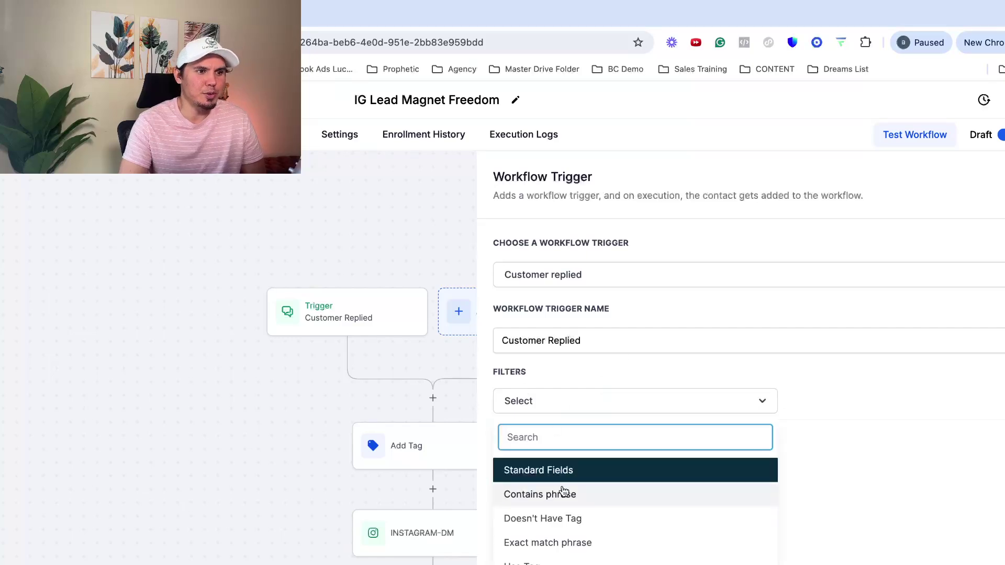
scroll(550, 555, down, 3)
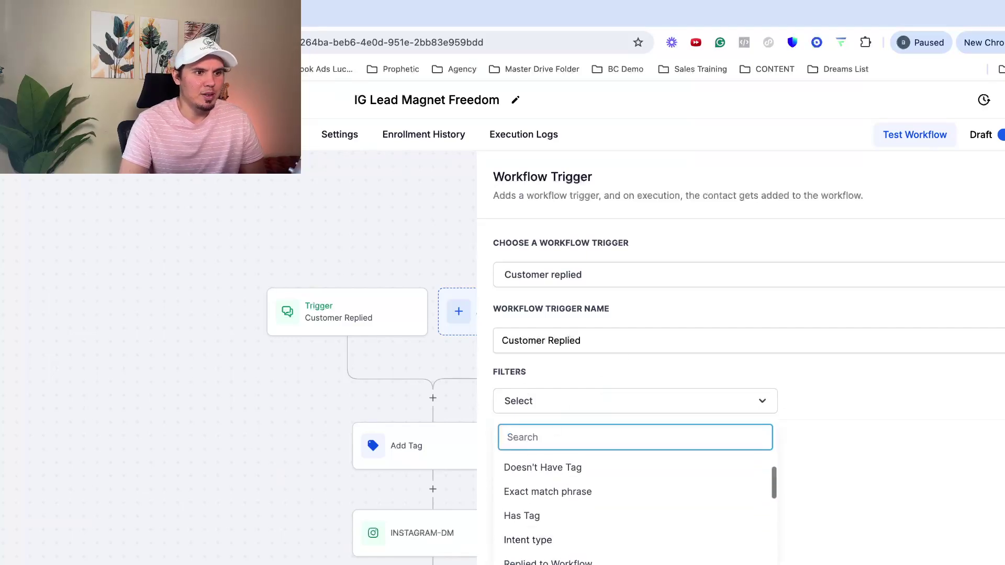
click(547, 559)
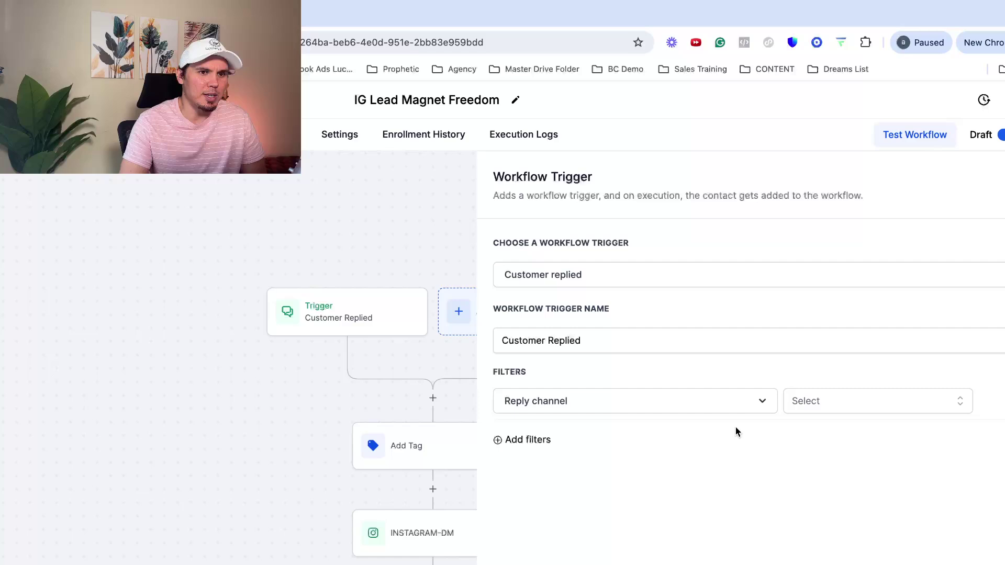
click(824, 413)
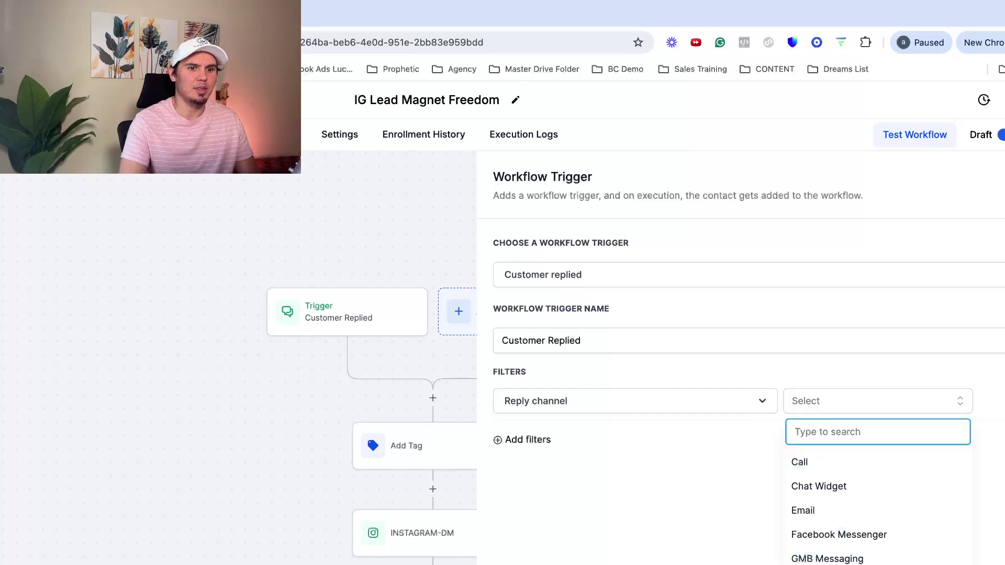
click(817, 563)
- Add a second filter with exact match phrase 'freedom' and close the trigger settings
click(522, 441)
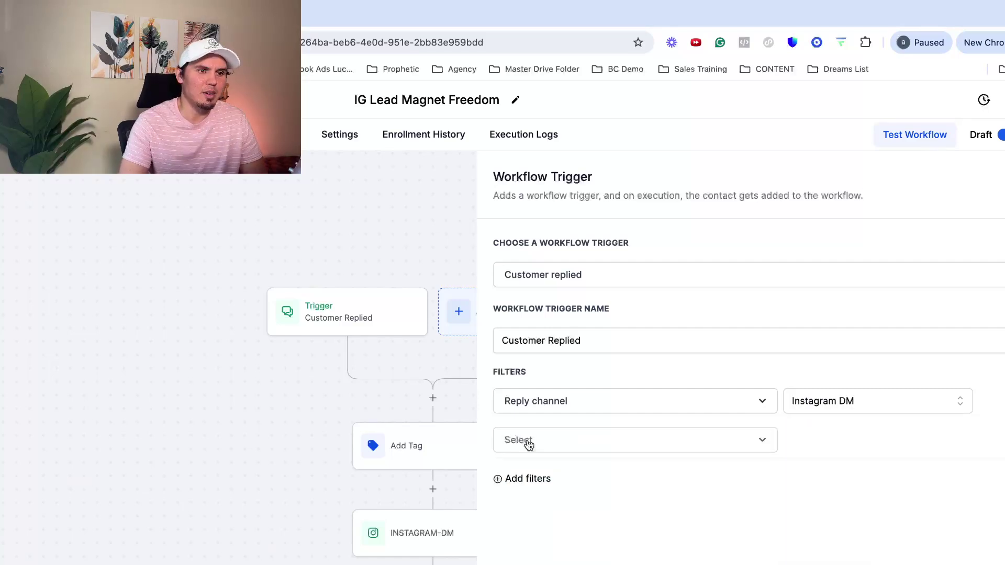
click(606, 441)
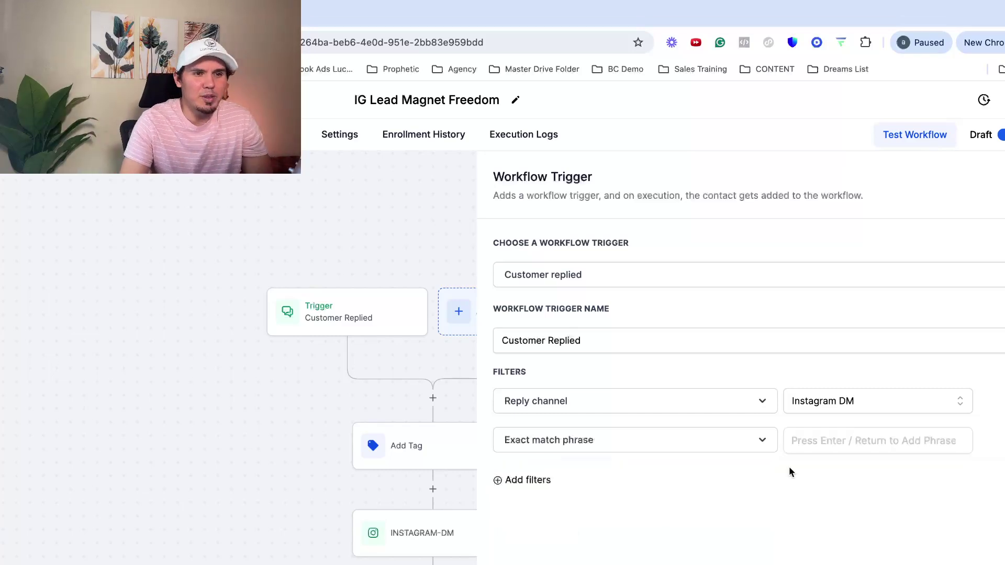
click(833, 444)
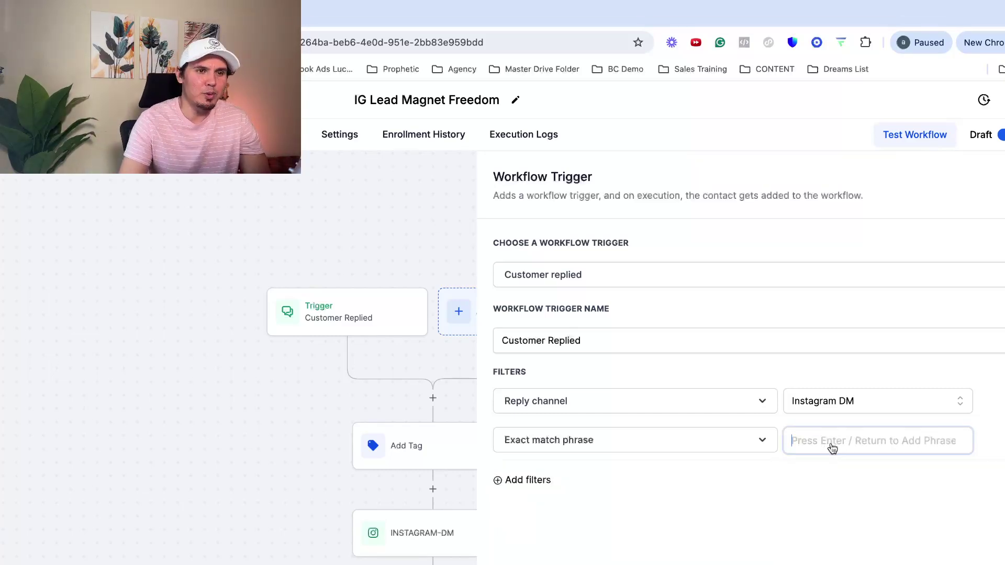
text(fre)
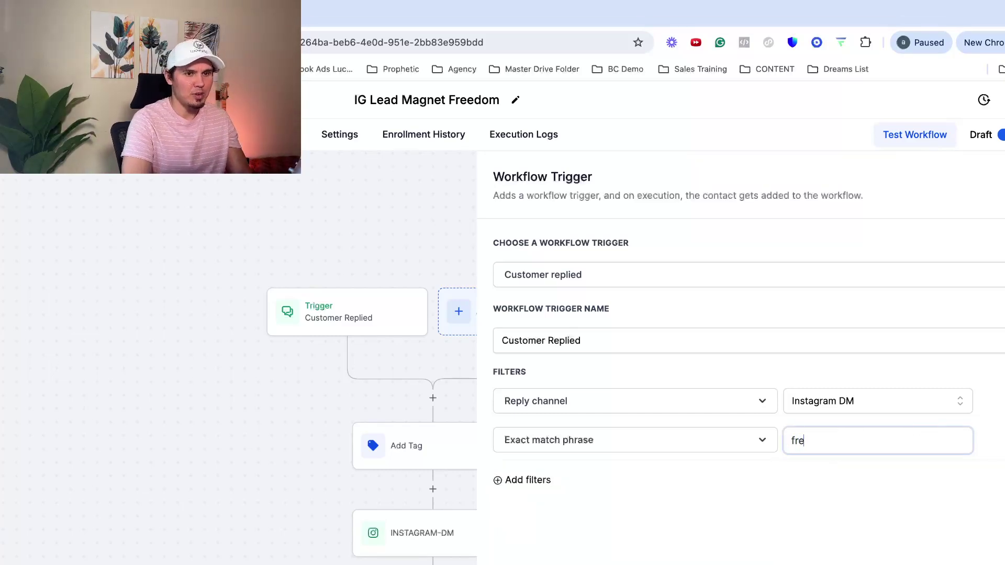
text(edom)
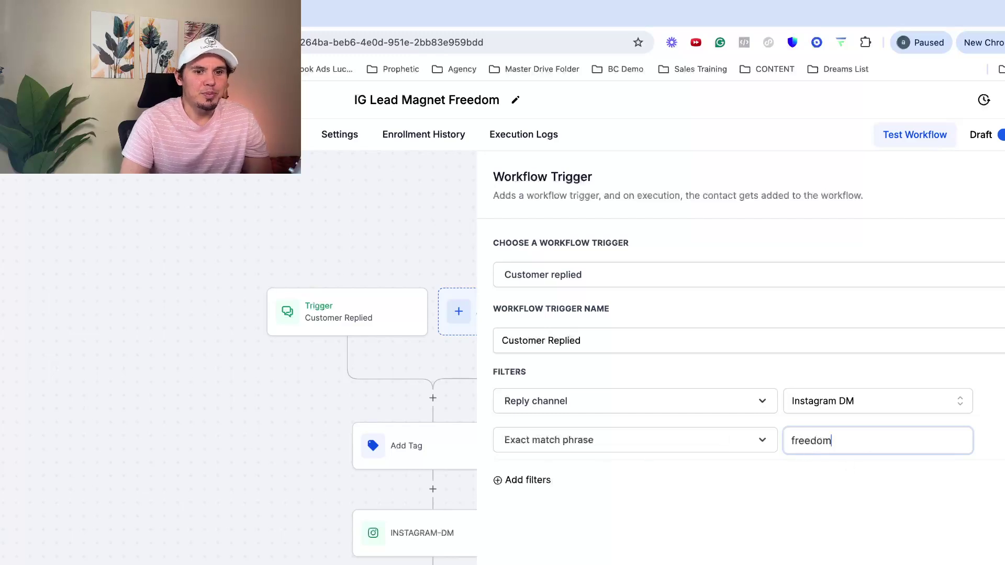
key(Escape)
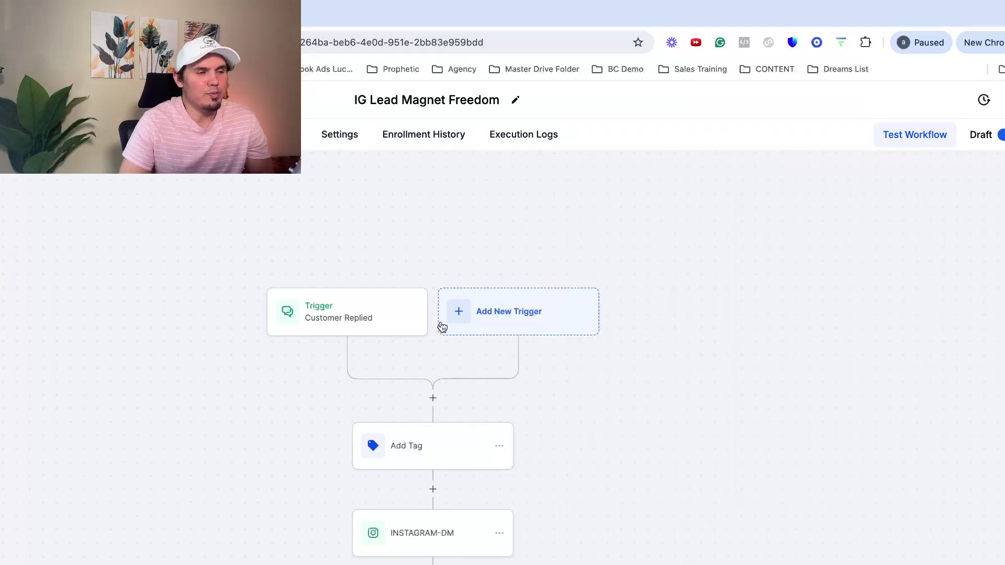
scroll(430, 359, down, 2)
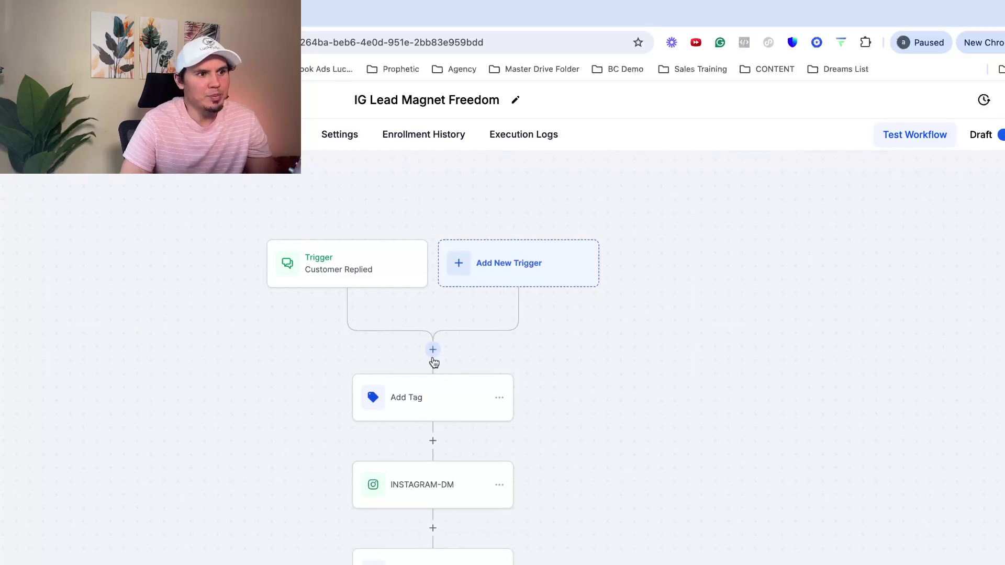
click(440, 404)
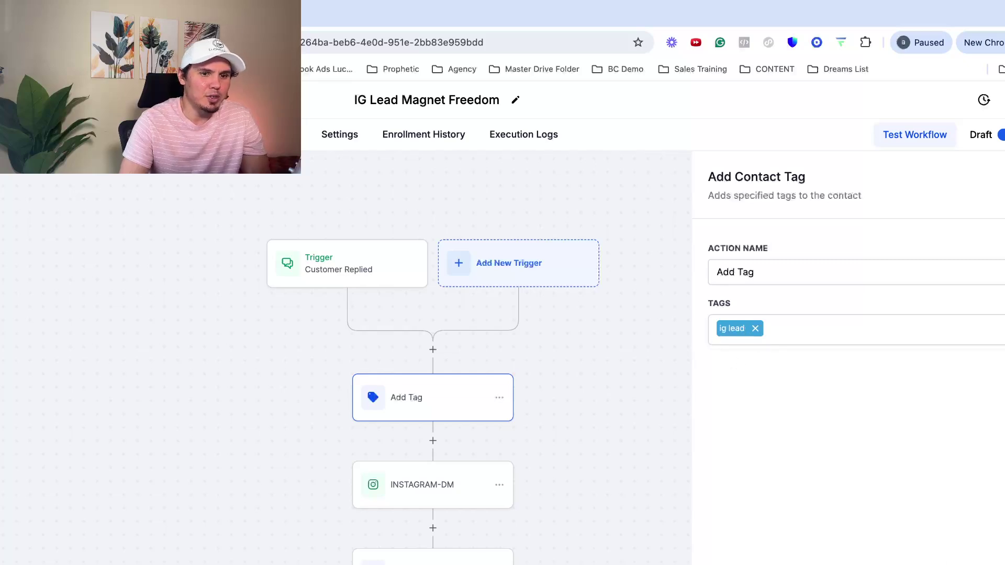
click(426, 515)
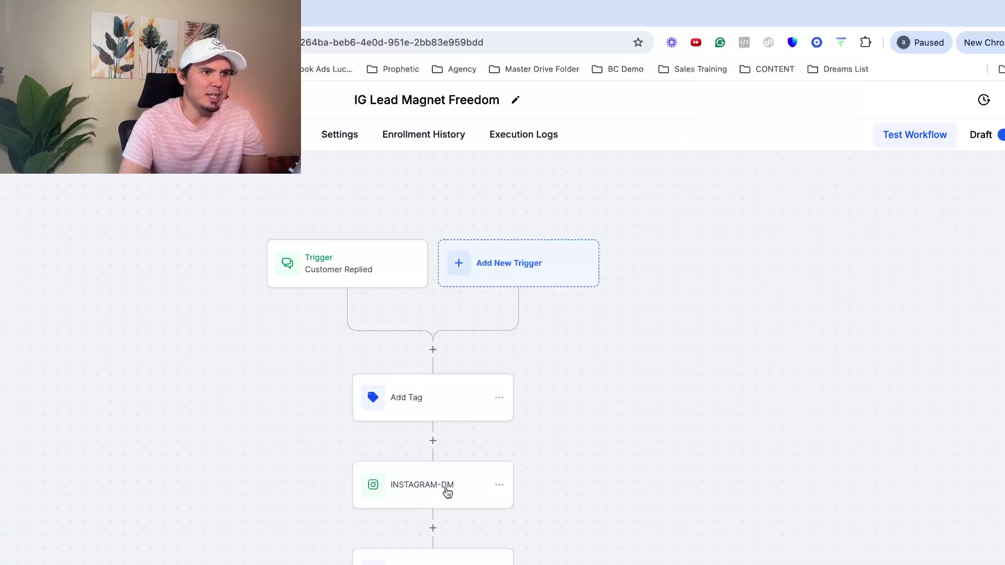
scroll(451, 419, down, 1)
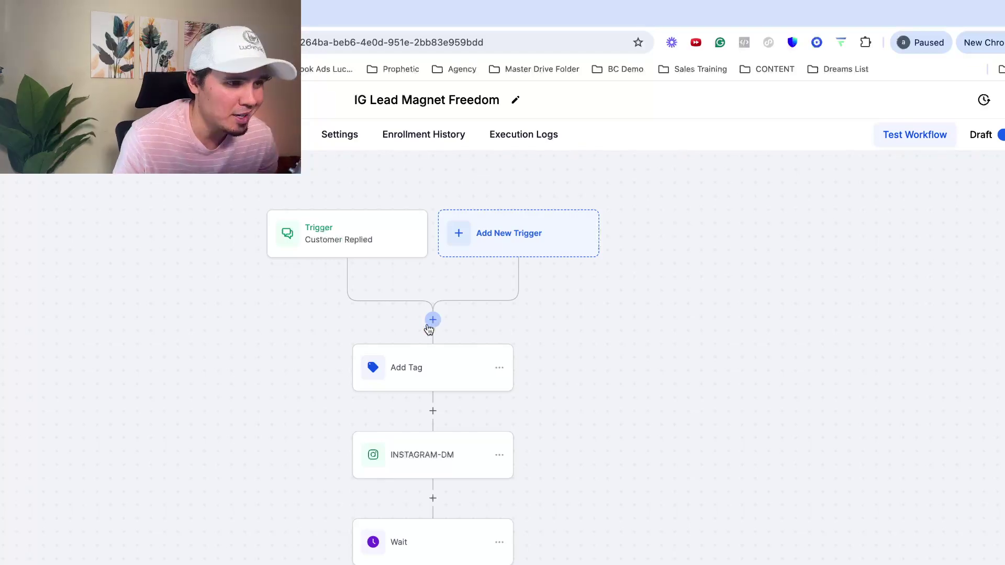
scroll(452, 443, down, 2)
scroll(452, 439, down, 1)
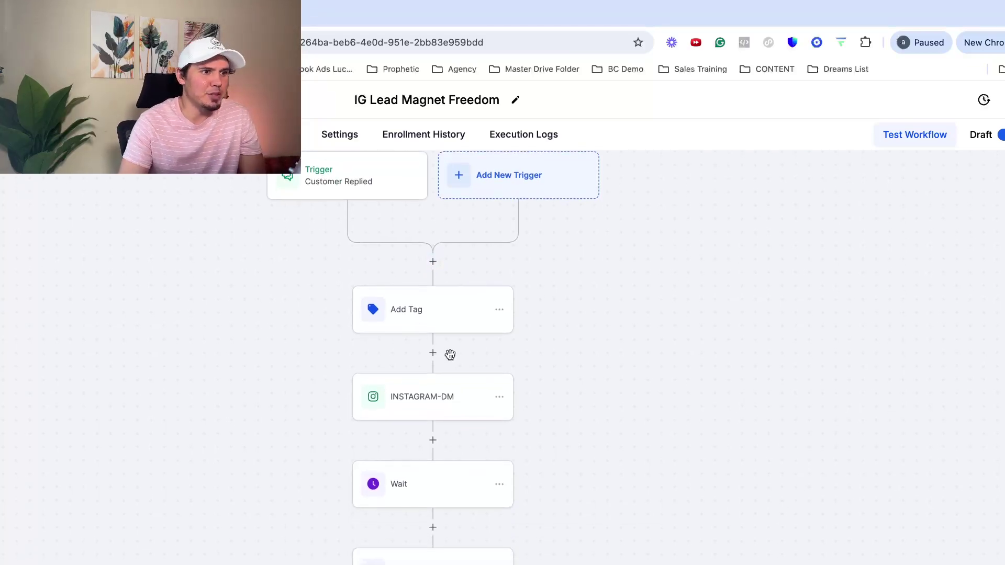
- Review the INSTAGRAM-DM message "Cool what's a good email and I'll shoot it over?"
click(452, 416)
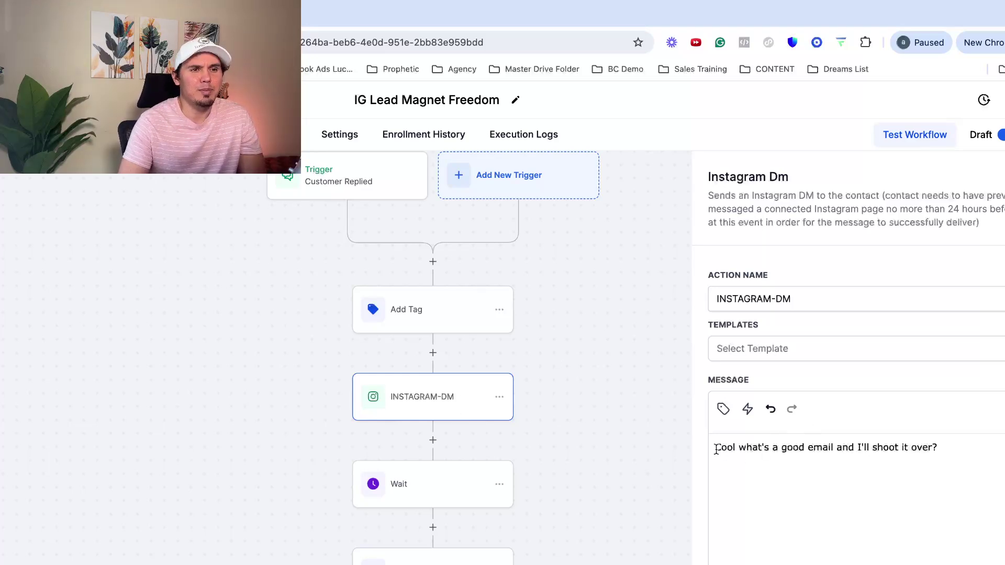
drag(716, 449, 989, 463)
click(987, 463)
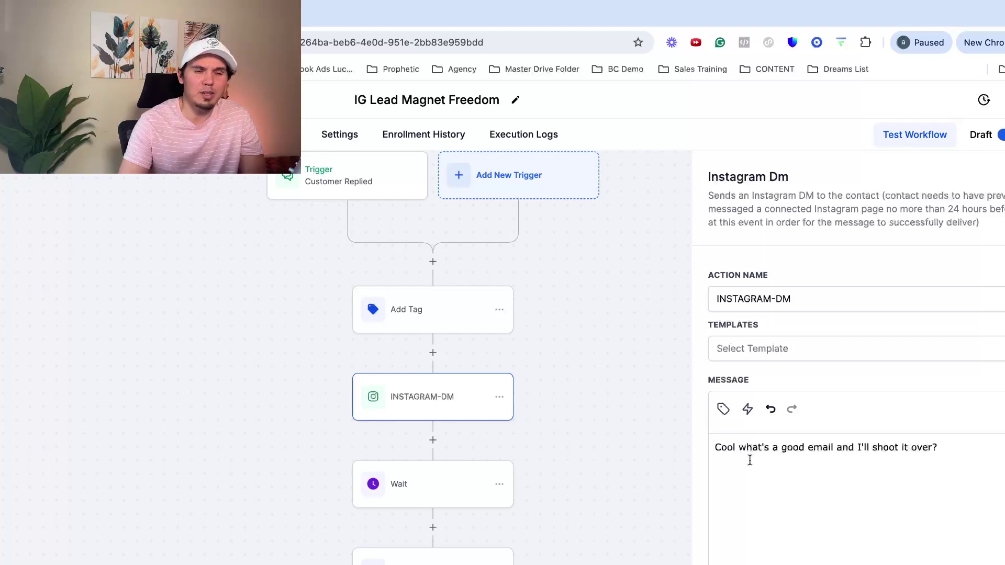
- Close the DM settings and try inserting an Instagram DM action between Add Tag and INSTAGRAM-DM
scroll(872, 478, down, 1)
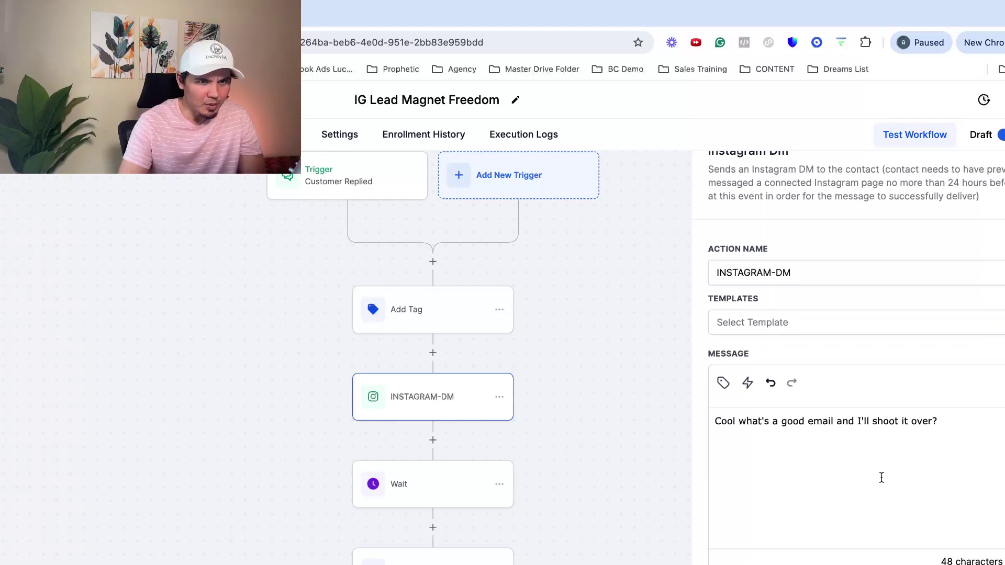
click(702, 503)
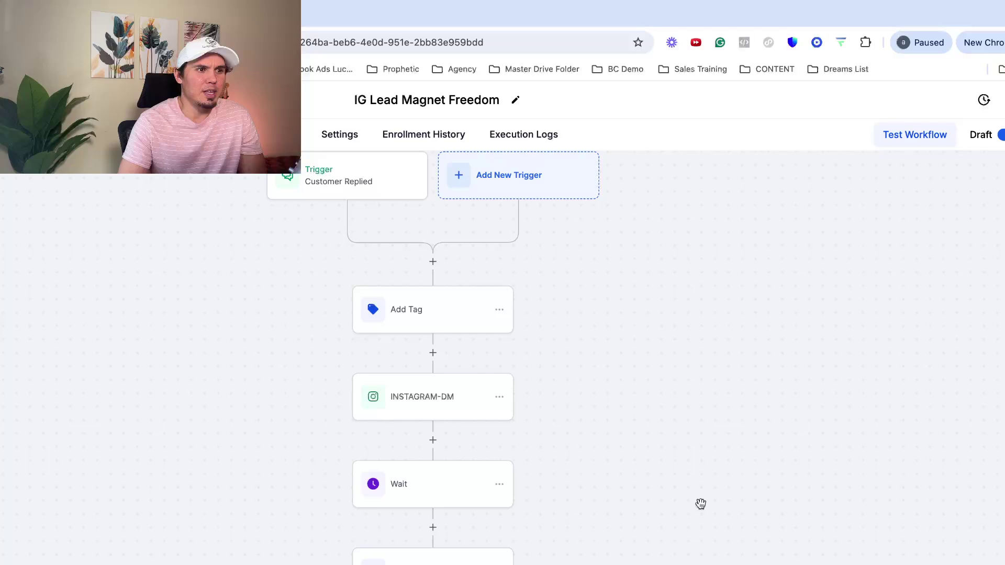
scroll(590, 462, down, 1)
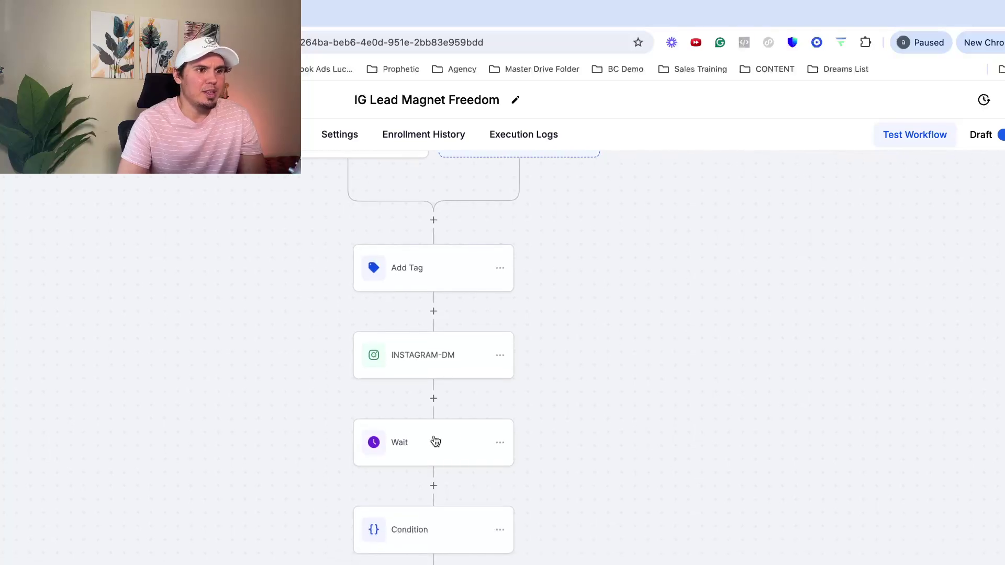
click(433, 311)
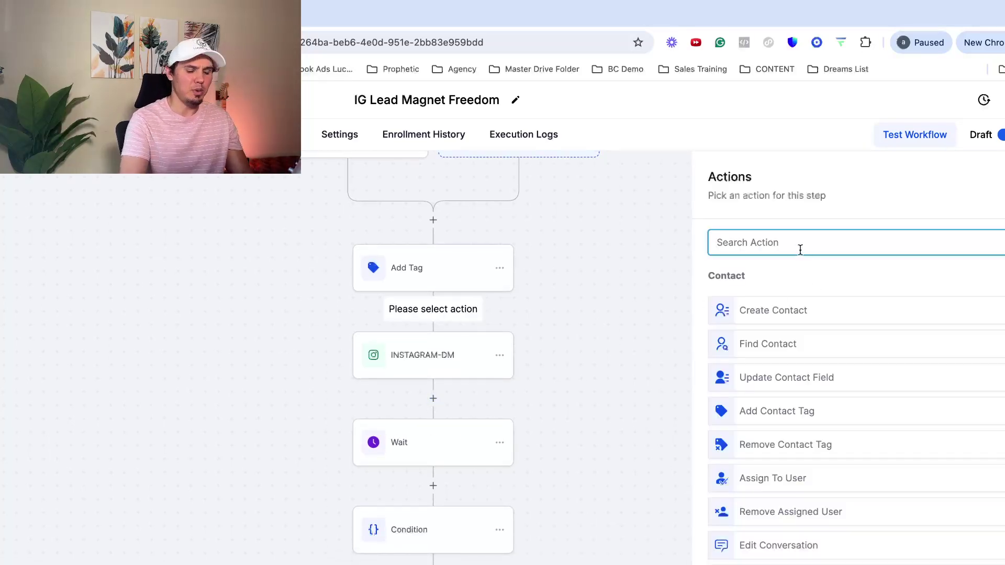
text(ig)
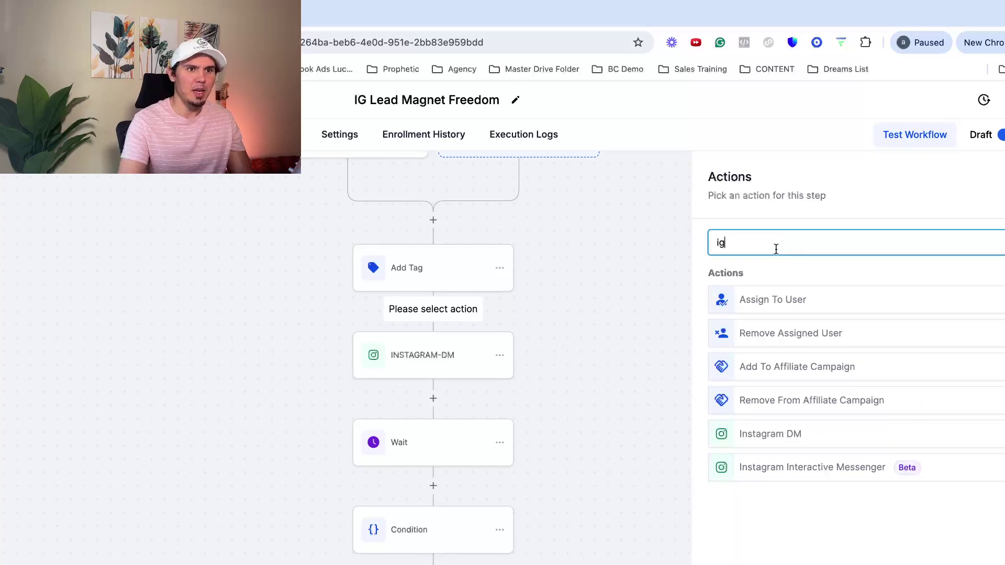
click(792, 434)
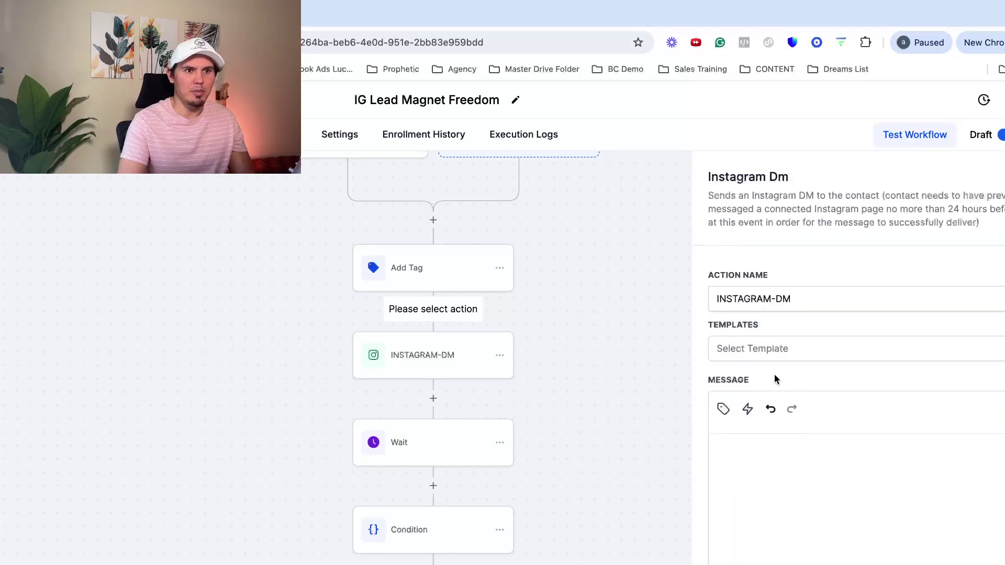
scroll(797, 503, down, 2)
click(550, 429)
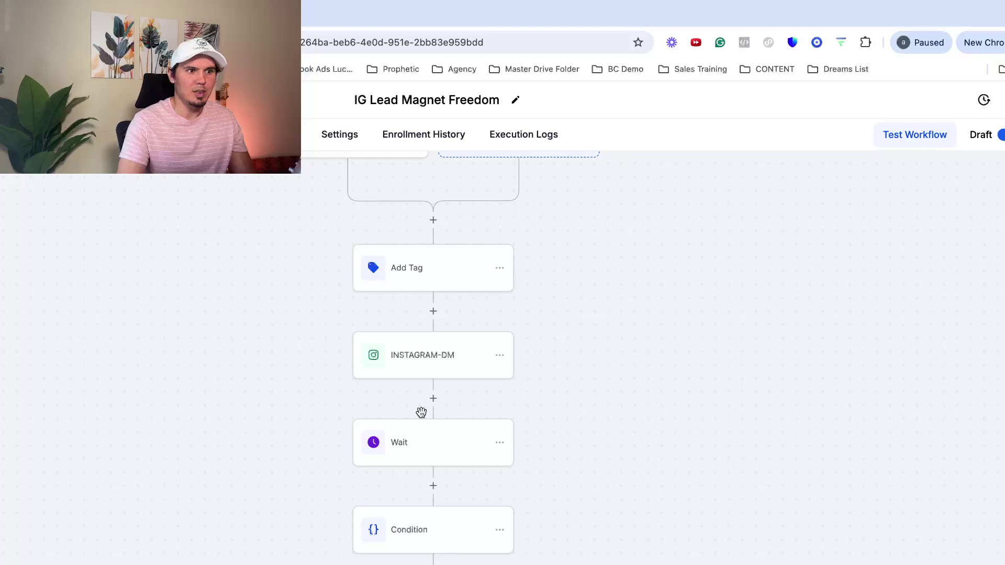
click(433, 398)
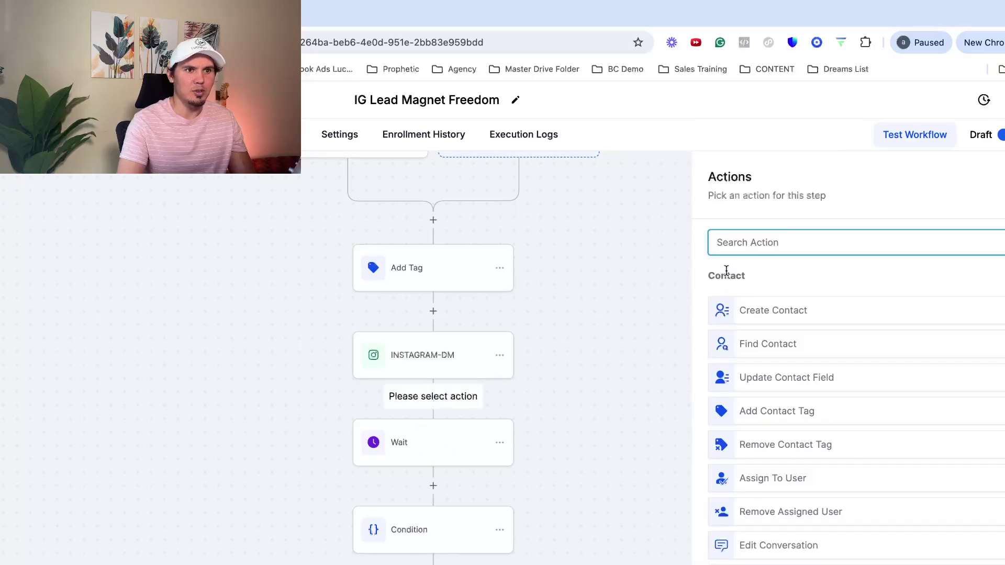
text(wait)
click(633, 397)
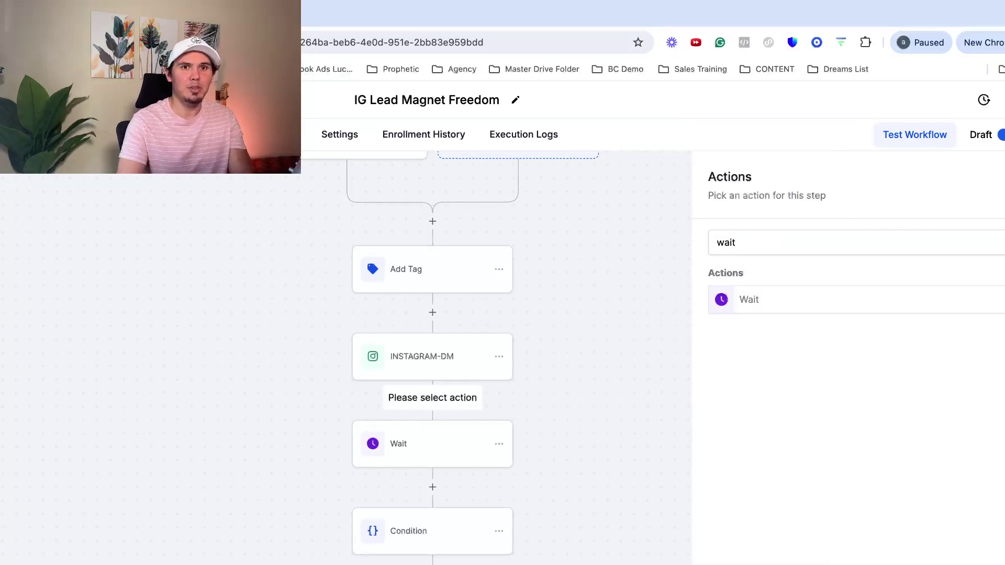
click(427, 465)
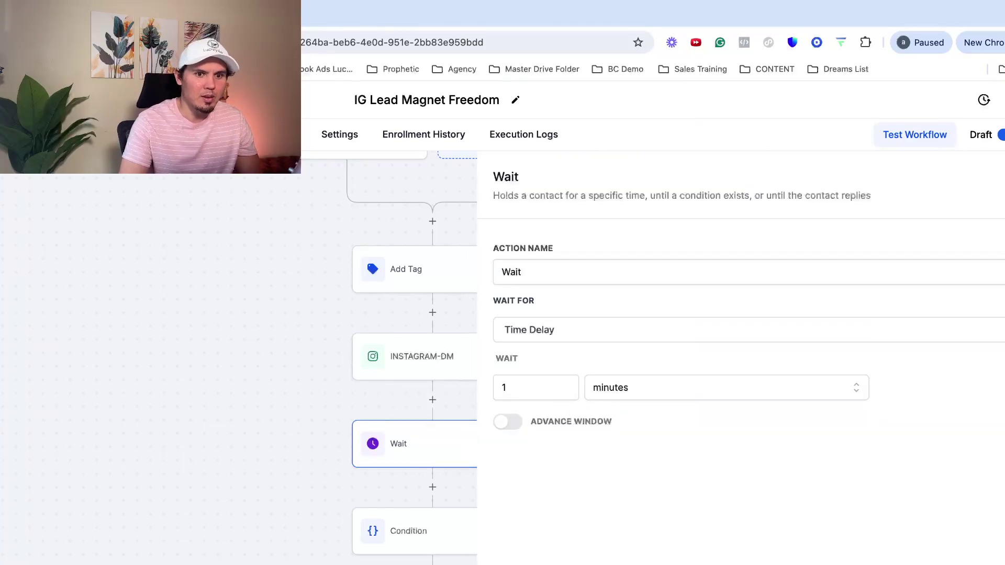
click(612, 479)
scroll(612, 479, down, 1)
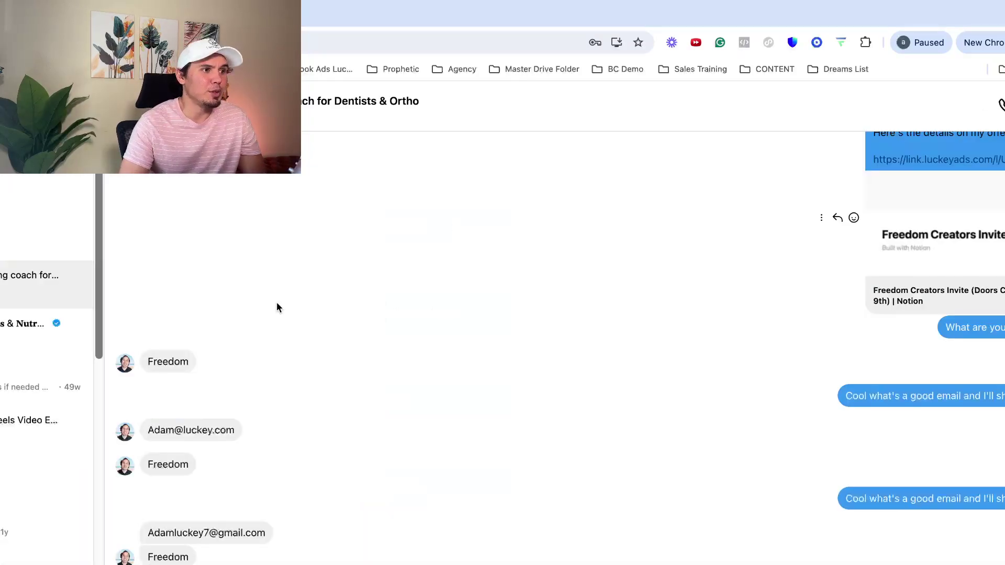
scroll(856, 398, up, 3)
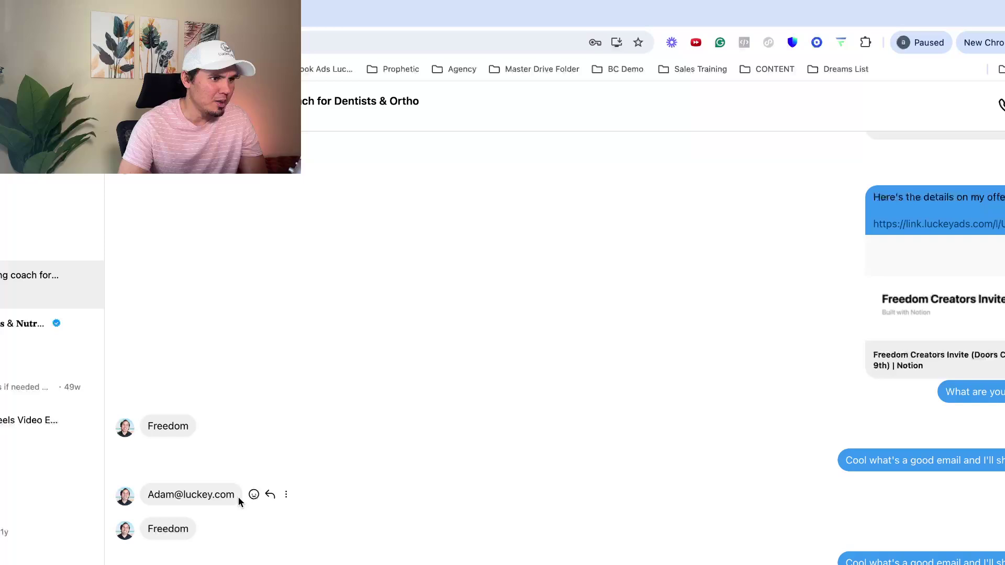
scroll(241, 502, down, 1)
- Open the test lead's conversation, compare it with the Instagram DM thread, then return
key(ctrl+Tab)
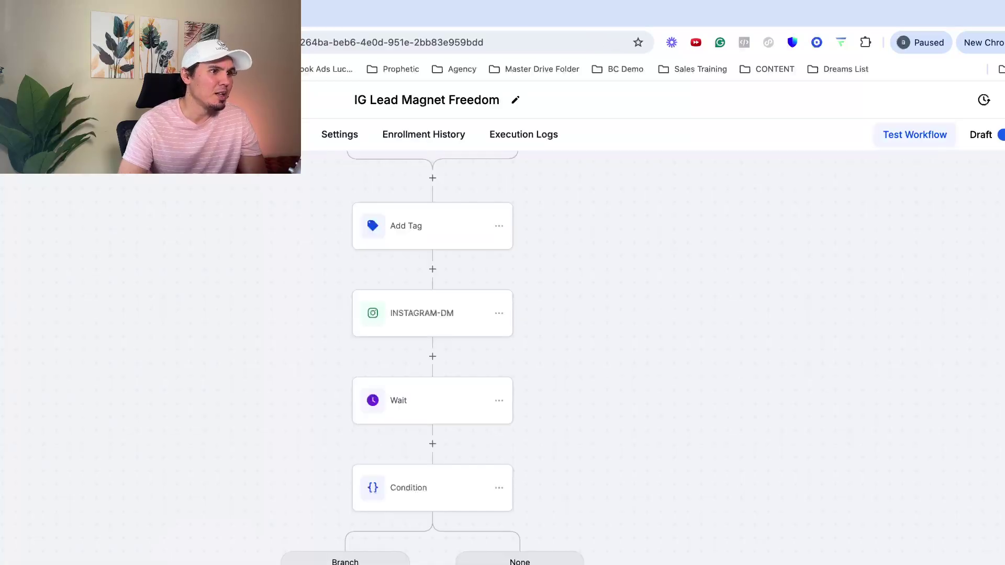
key(super+bracketleft)
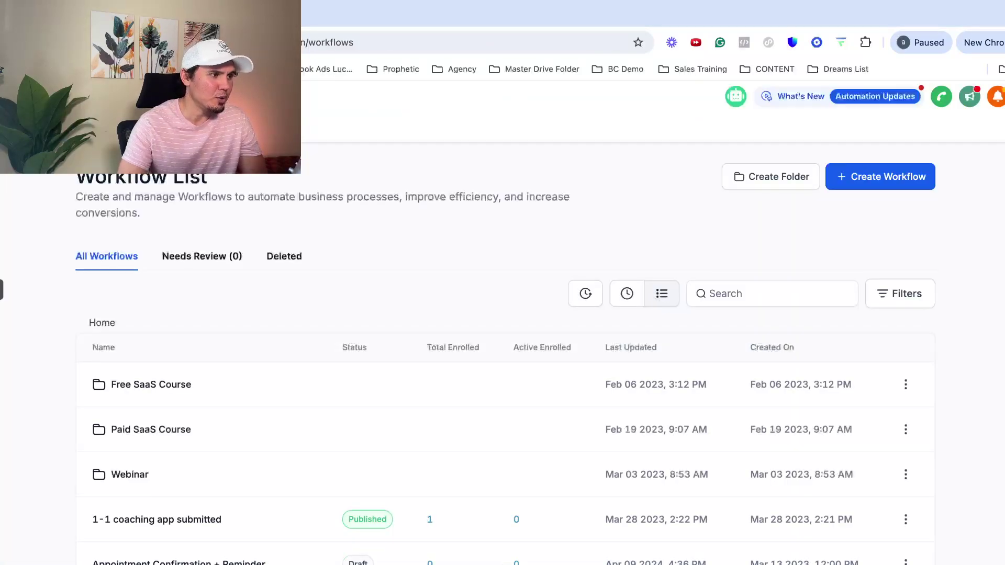
key(super+bracketleft)
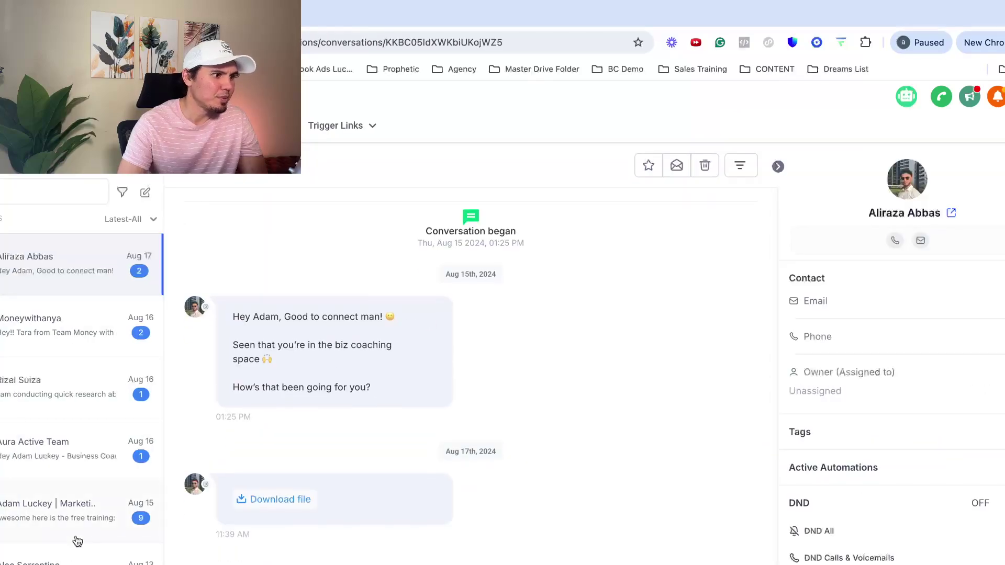
click(83, 511)
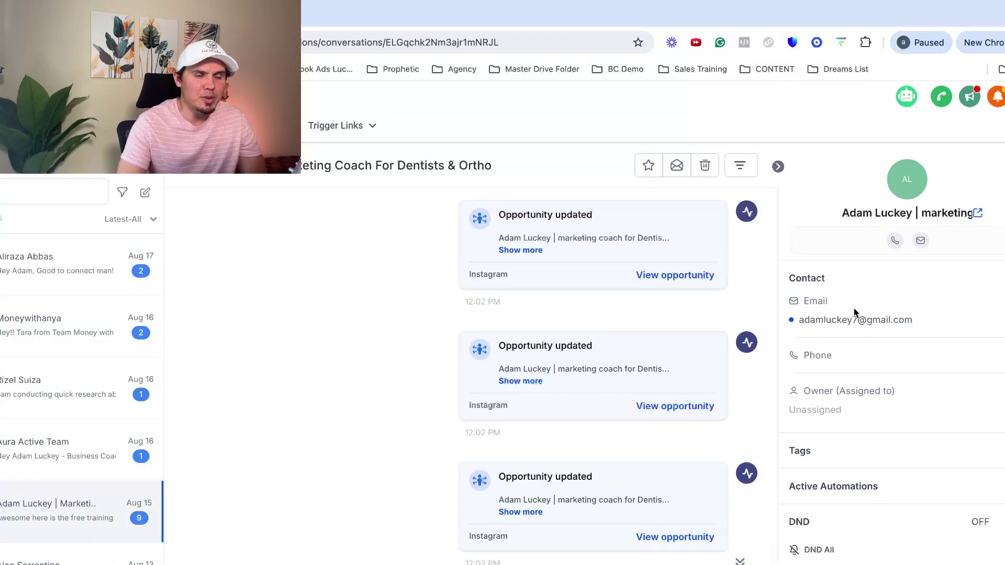
scroll(497, 400, down, 1)
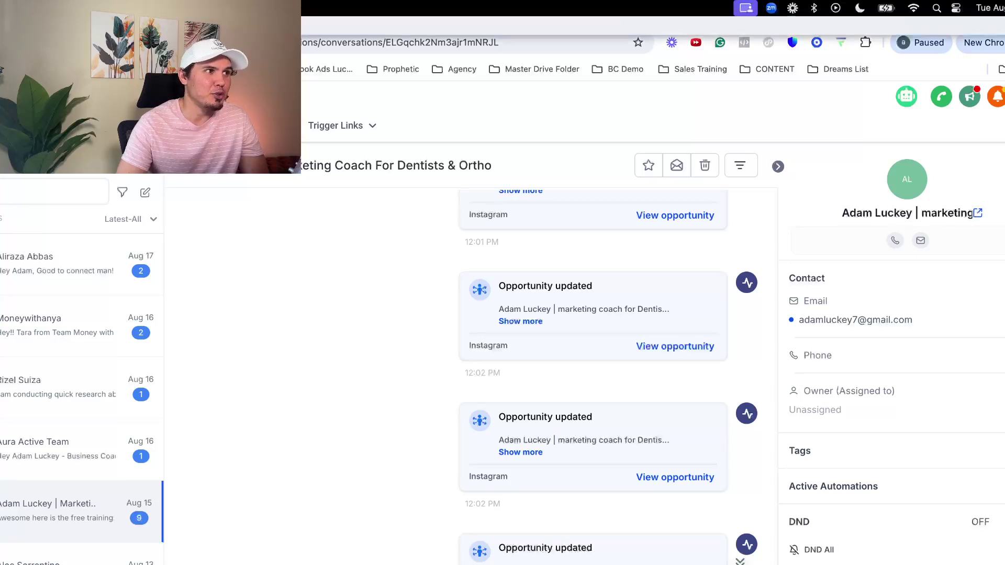
click(157, 11)
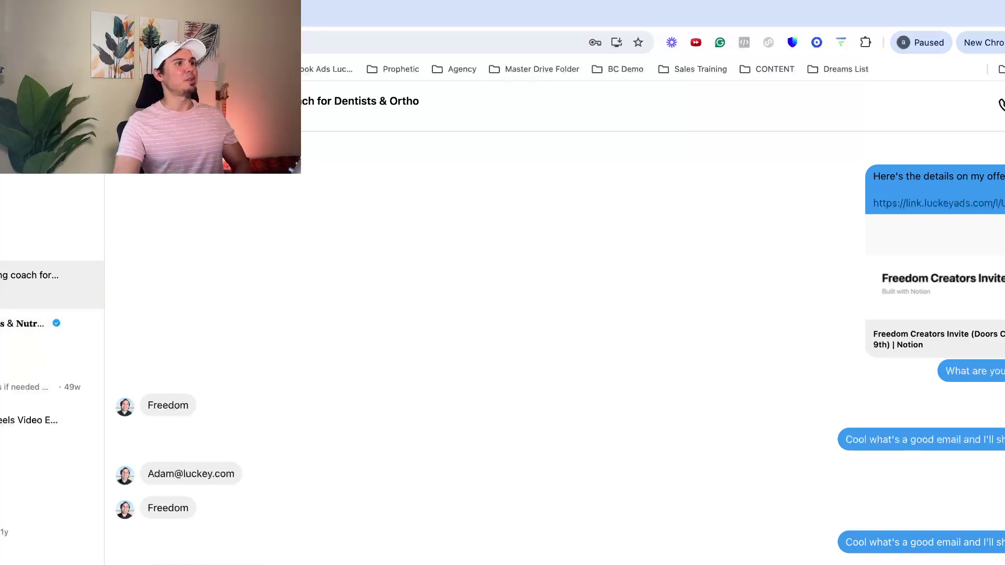
key(ctrl+Tab)
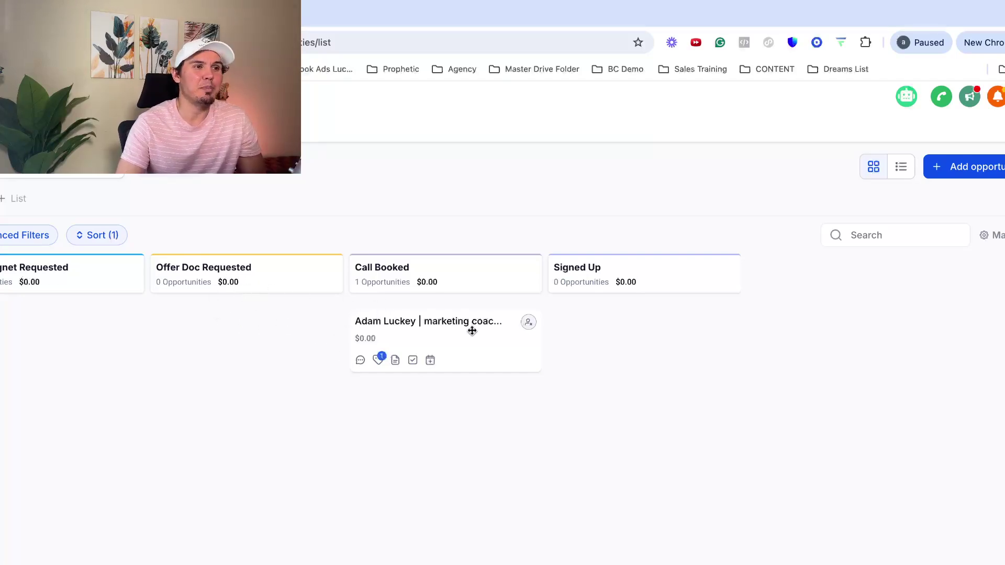
- Drag the lead's opportunity card between stages, leave it in Call Booked, then open Workflows
mouse_move(447, 340)
mouse_down()
mouse_move(341, 335)
mouse_move(432, 328)
mouse_up()
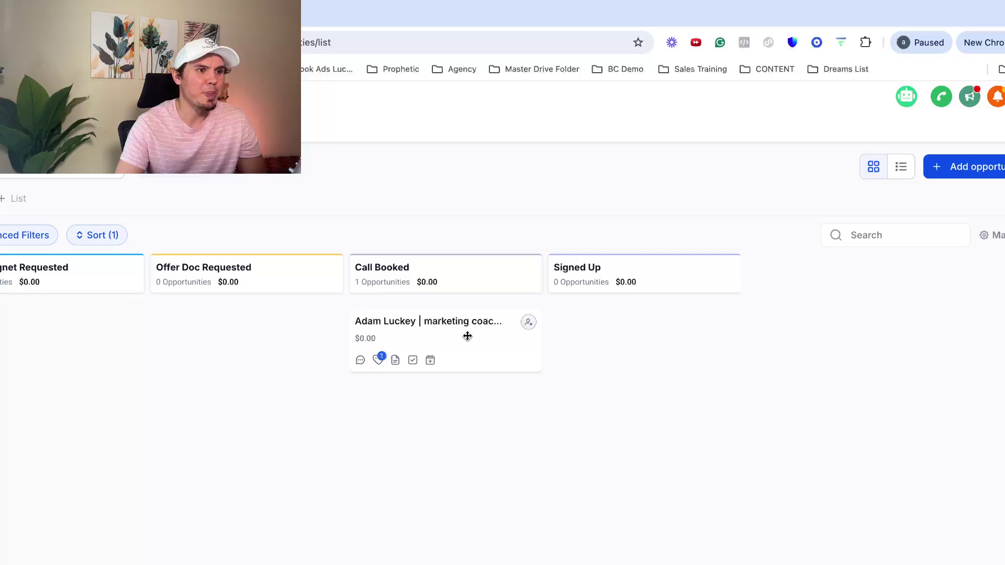
drag(453, 334, 455, 307)
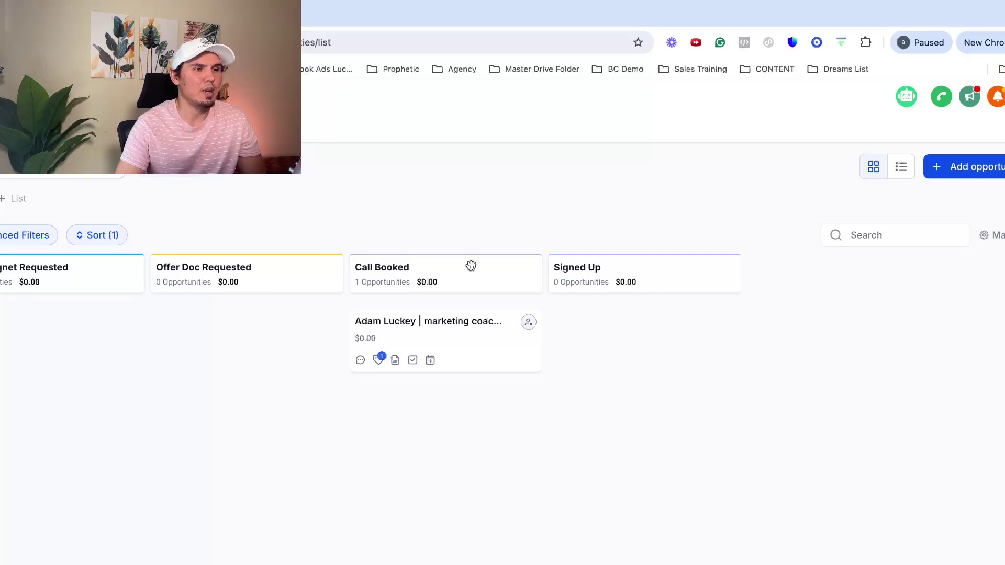
click(3, 314)
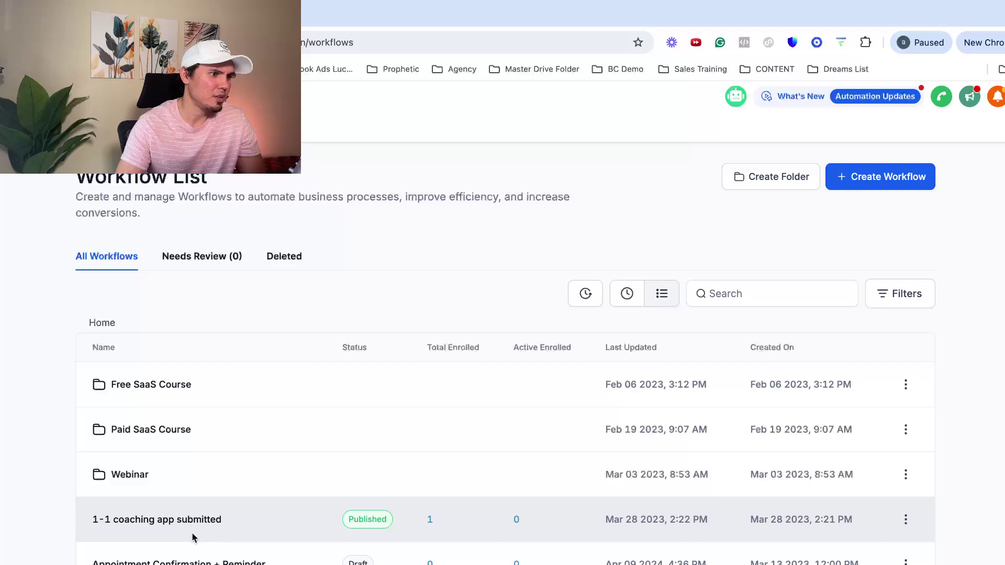
- Scroll the Workflow List and open the IG Lead Magnet Freedom workflow
scroll(193, 536, down, 3)
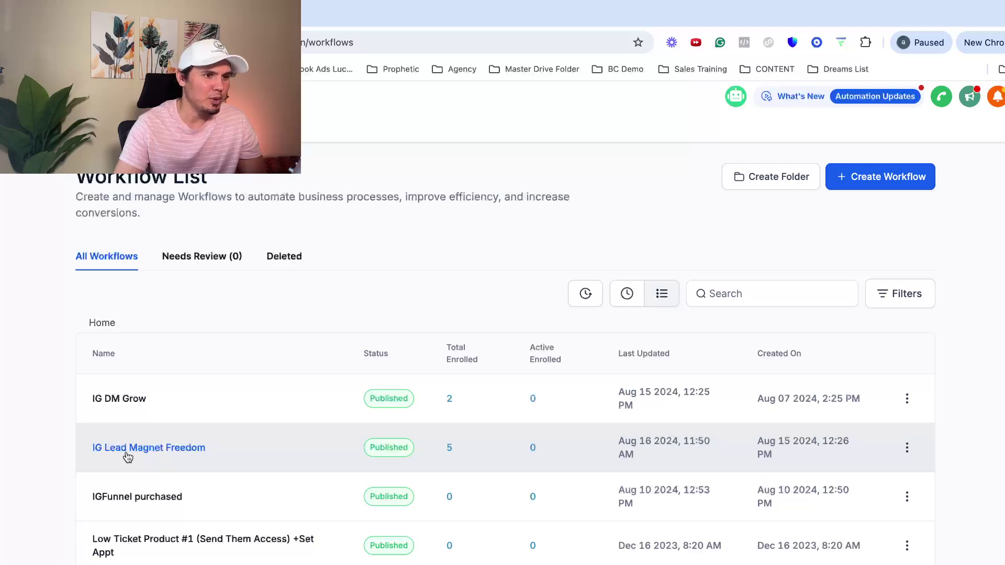
click(166, 450)
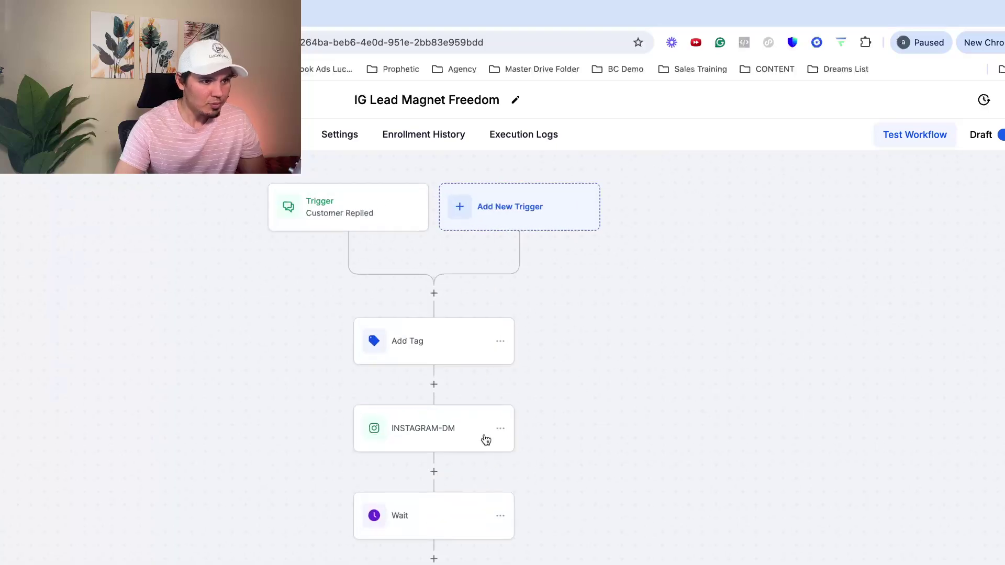
- Try an If/Else step after Wait, discard it, and review the Condition's 'Email is not empty' rule
scroll(487, 440, down, 2)
scroll(493, 447, down, 4)
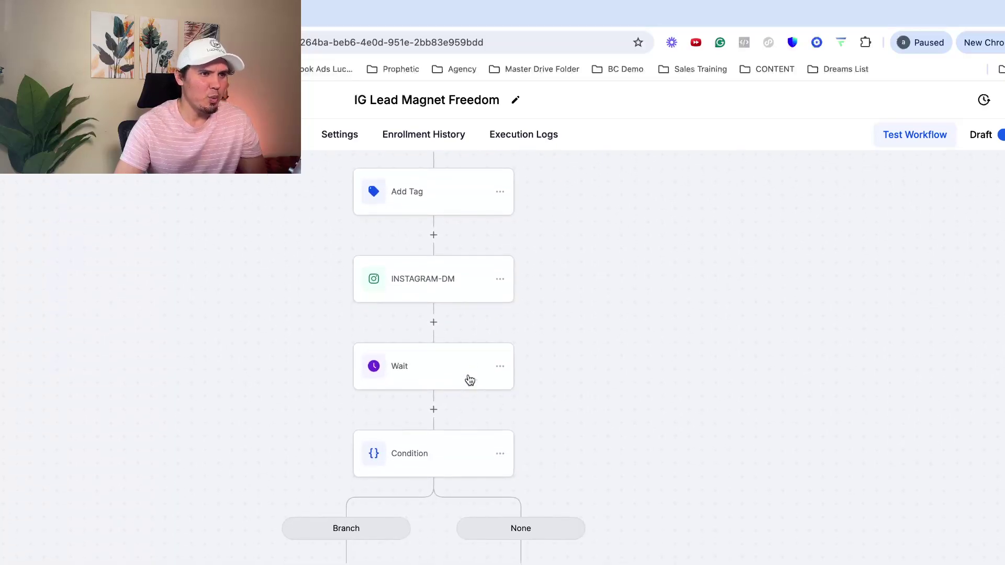
scroll(448, 397, down, 2)
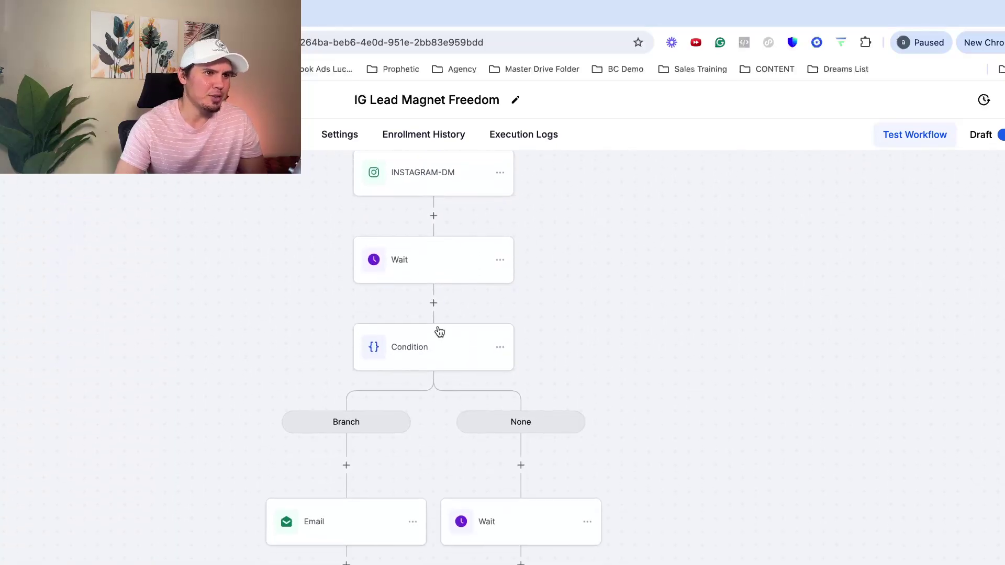
click(434, 304)
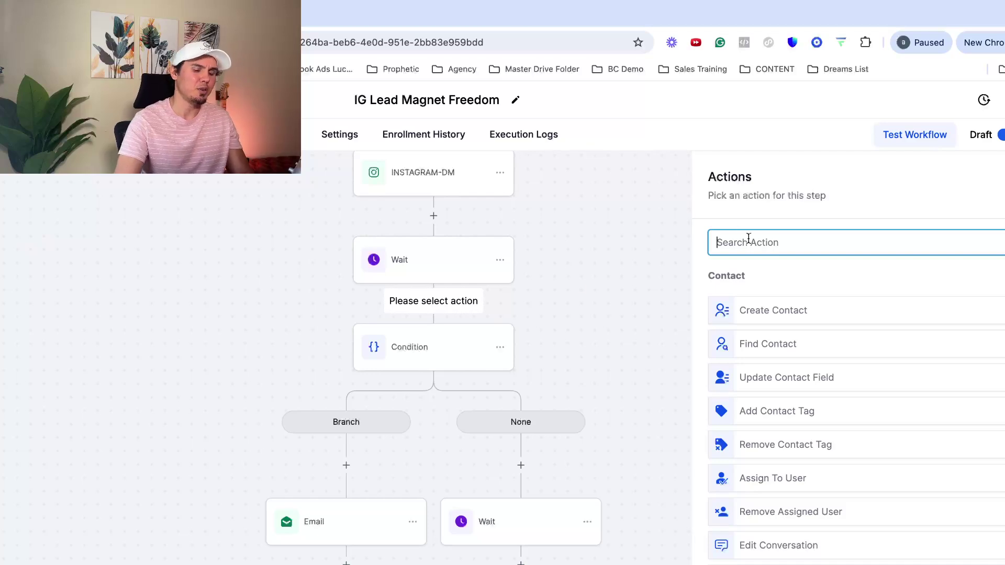
text(if)
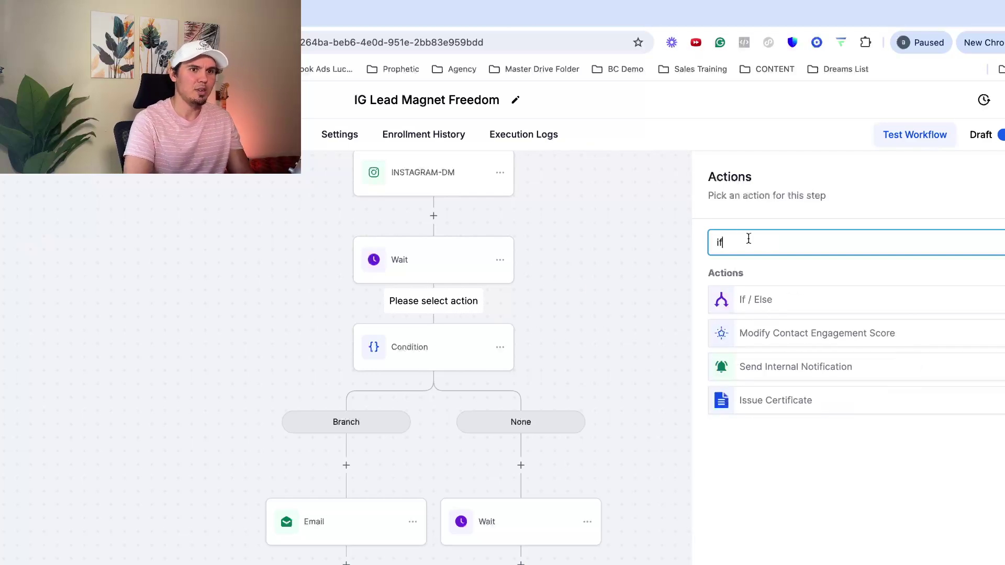
click(753, 305)
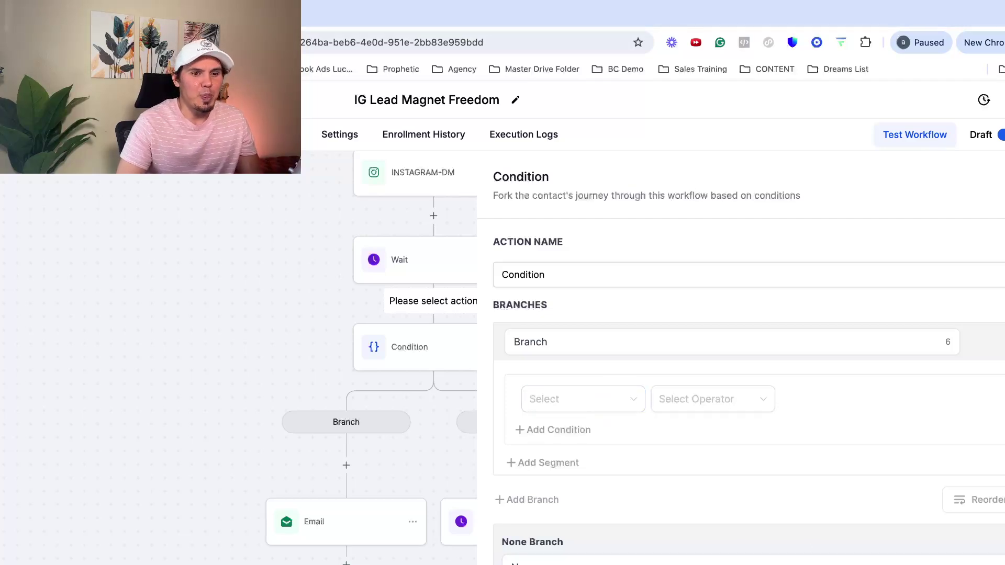
click(474, 417)
click(457, 344)
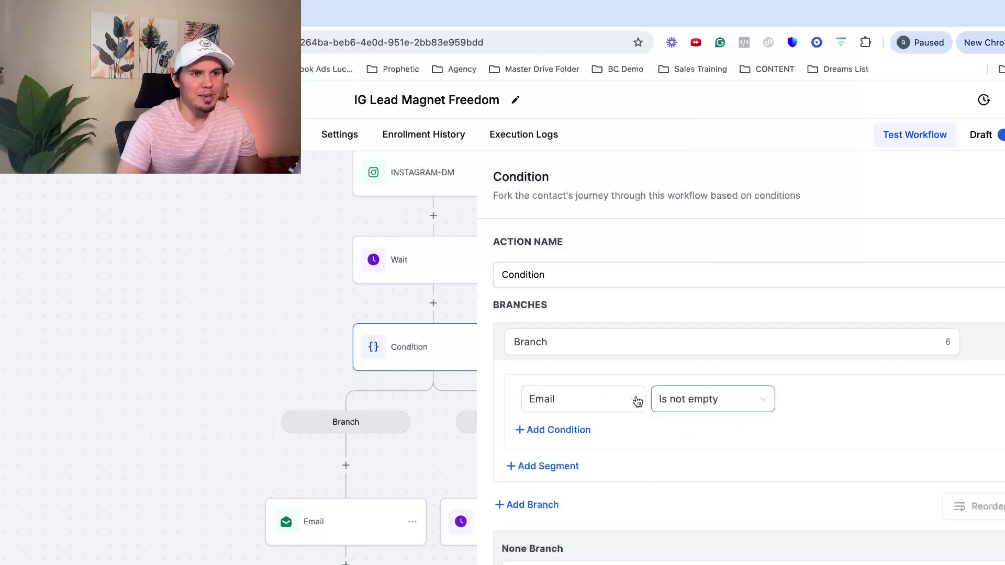
key(Escape)
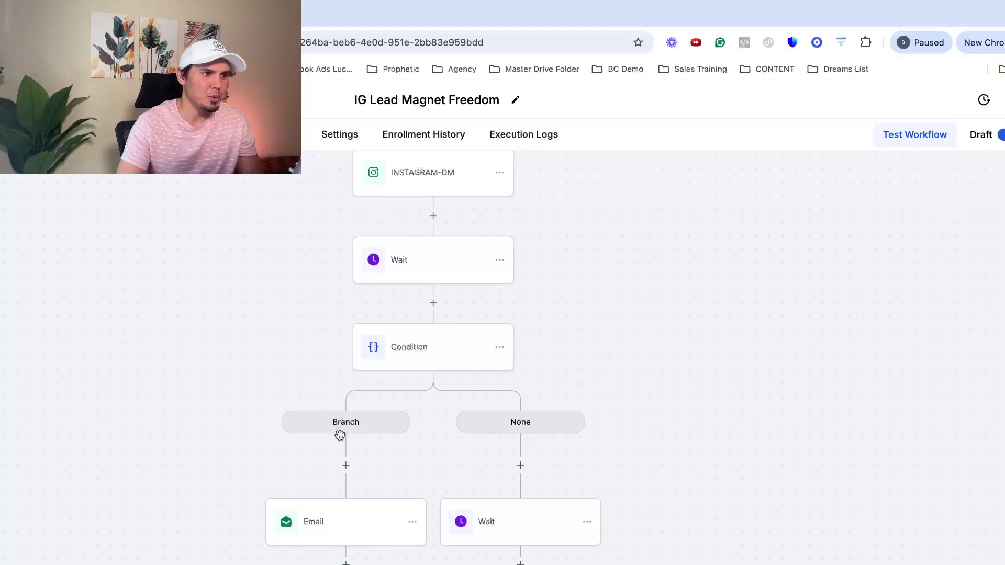
- Review the None path's 60-minute Wait and its follow-up training DM message
scroll(341, 510, down, 1)
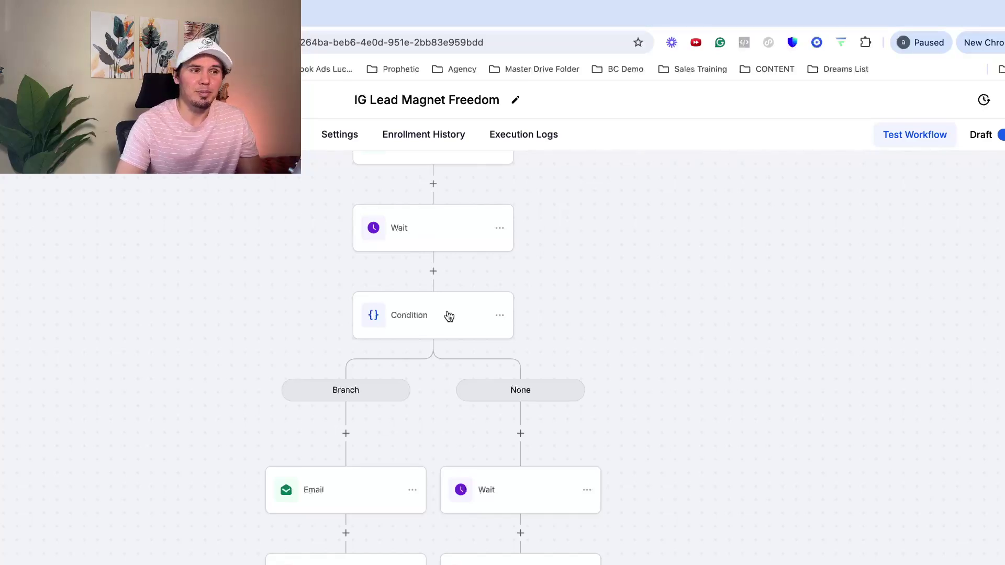
click(518, 489)
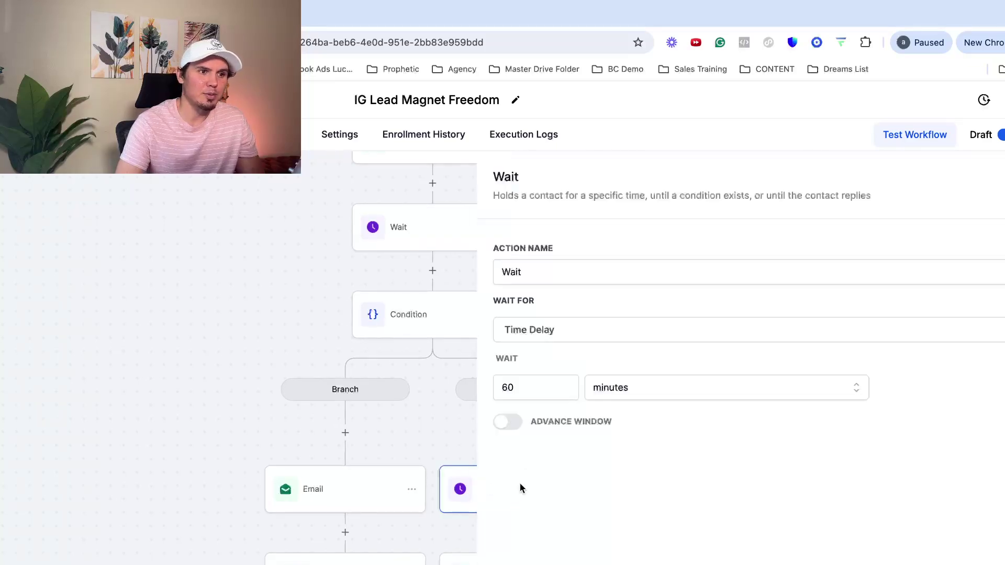
click(458, 559)
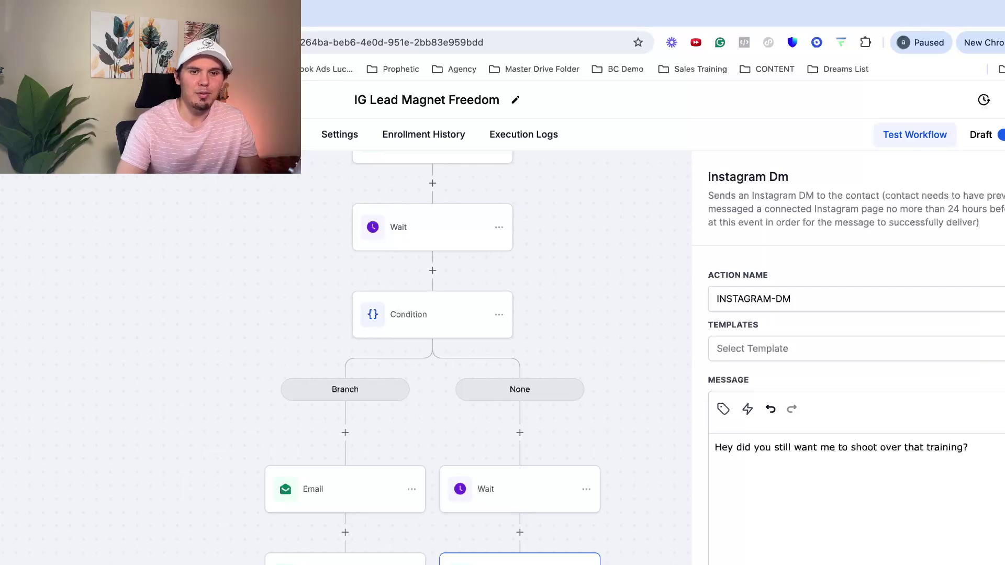
key(Escape)
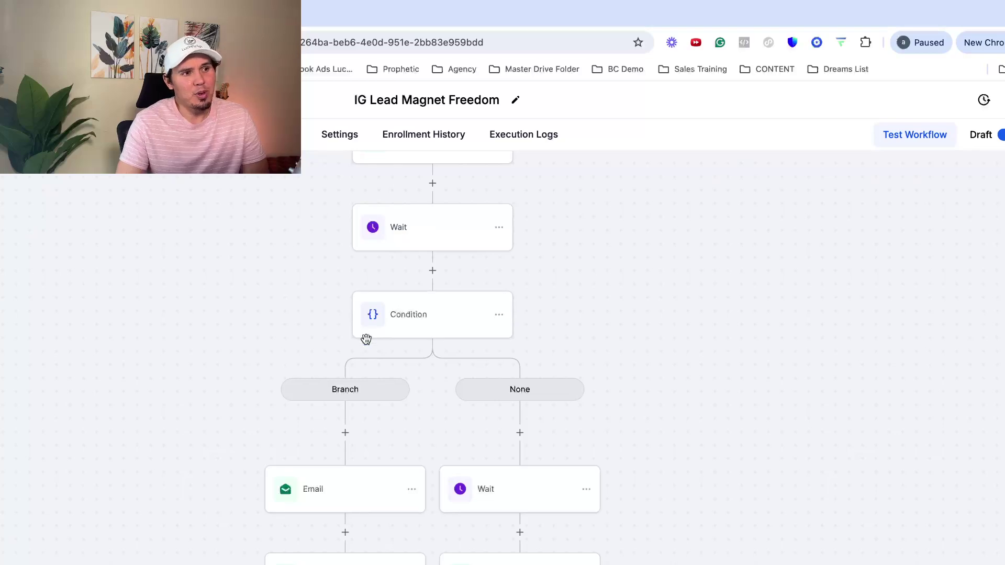
- Open the branch Email step's settings and review its message and watch-now link
click(329, 488)
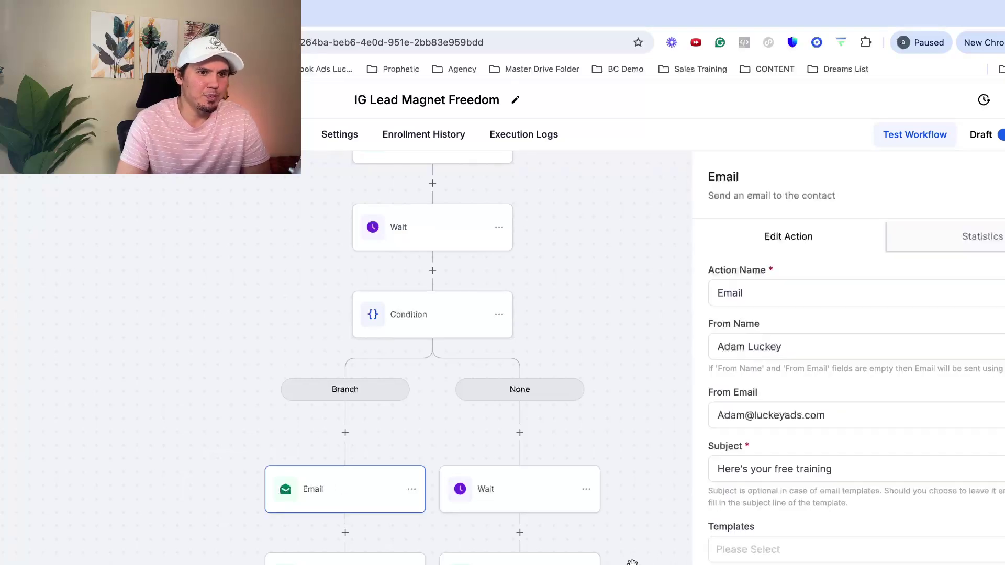
scroll(847, 446, down, 2)
scroll(847, 446, down, 3)
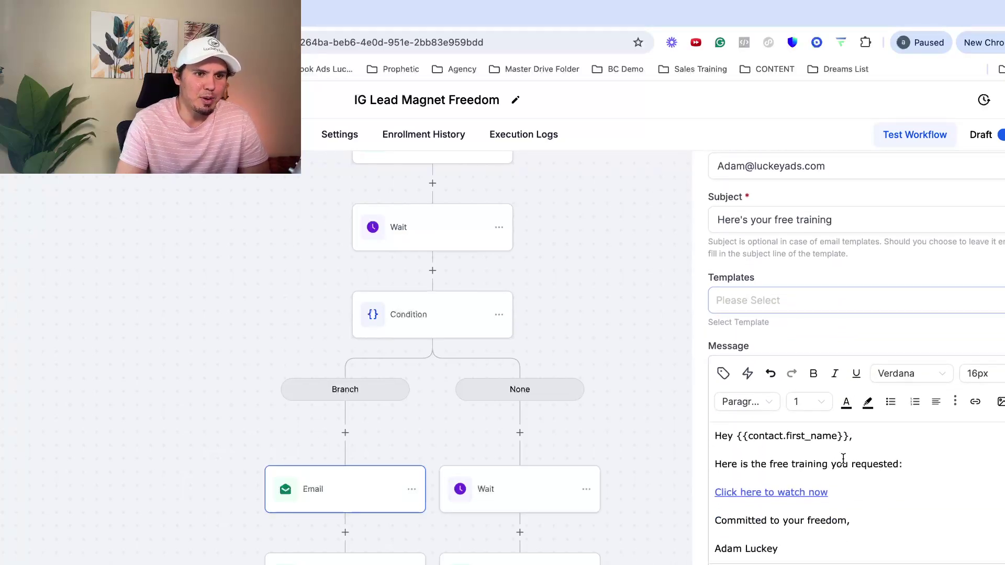
scroll(859, 477, up, 1)
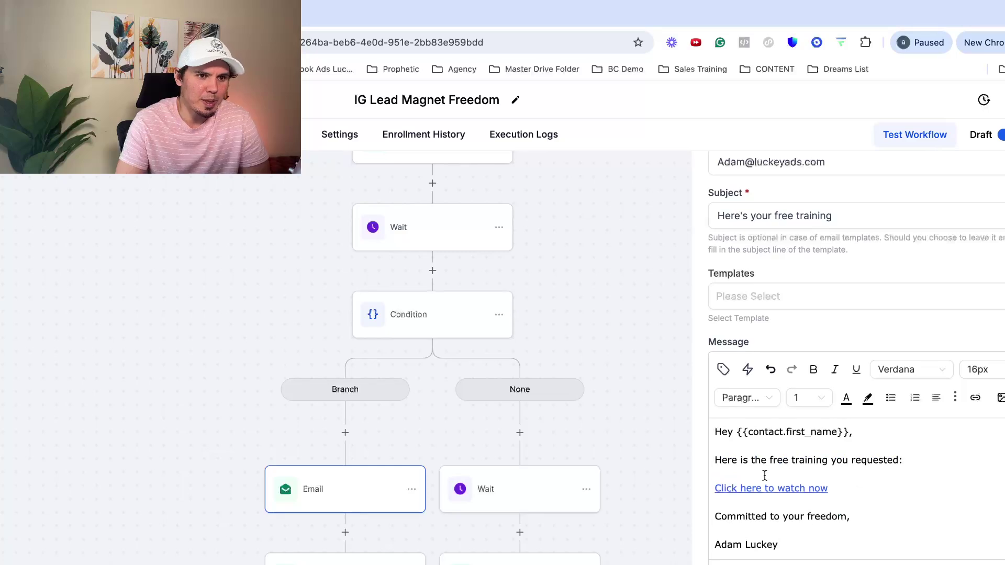
scroll(816, 492, down, 1)
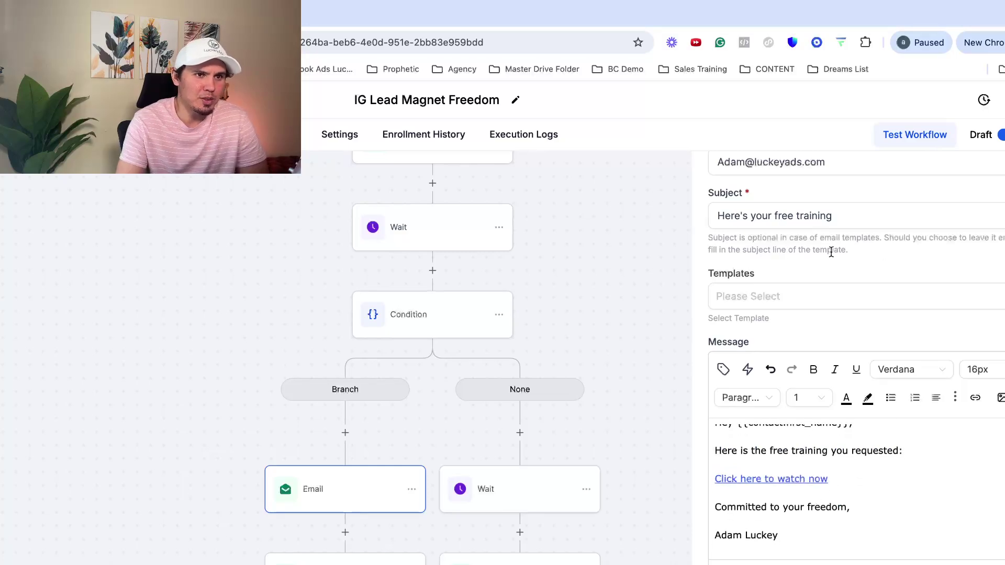
scroll(849, 244, up, 1)
scroll(850, 244, up, 3)
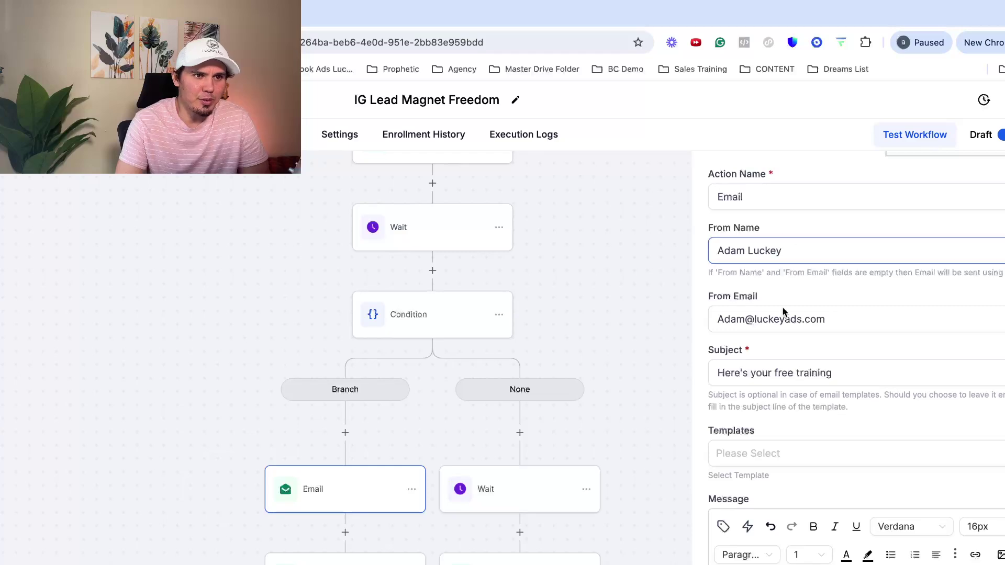
scroll(804, 377, down, 1)
- Finish the subject line 'Here's your free training' and close the Email settings
drag(841, 327, 716, 328)
scroll(762, 400, down, 3)
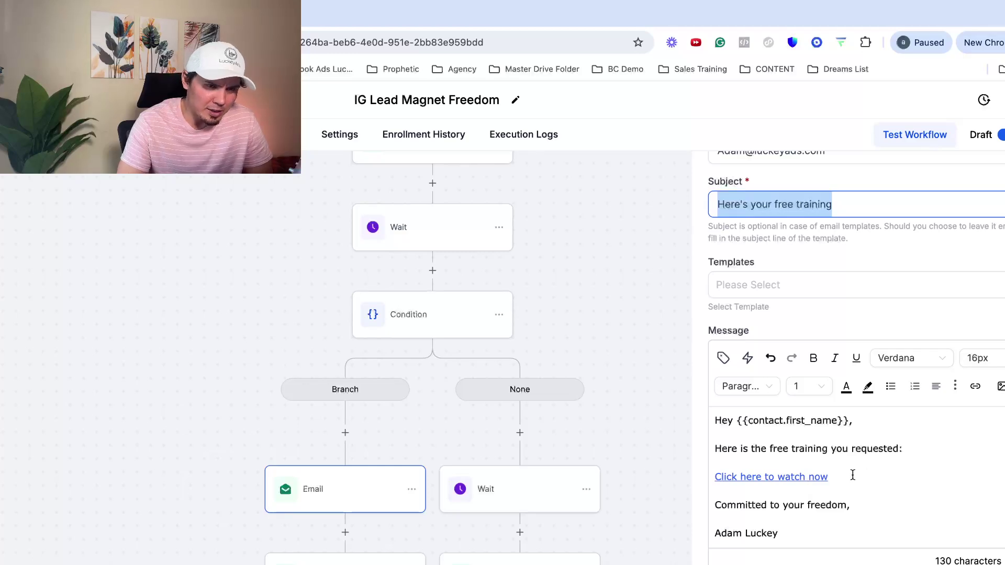
scroll(799, 484, down, 1)
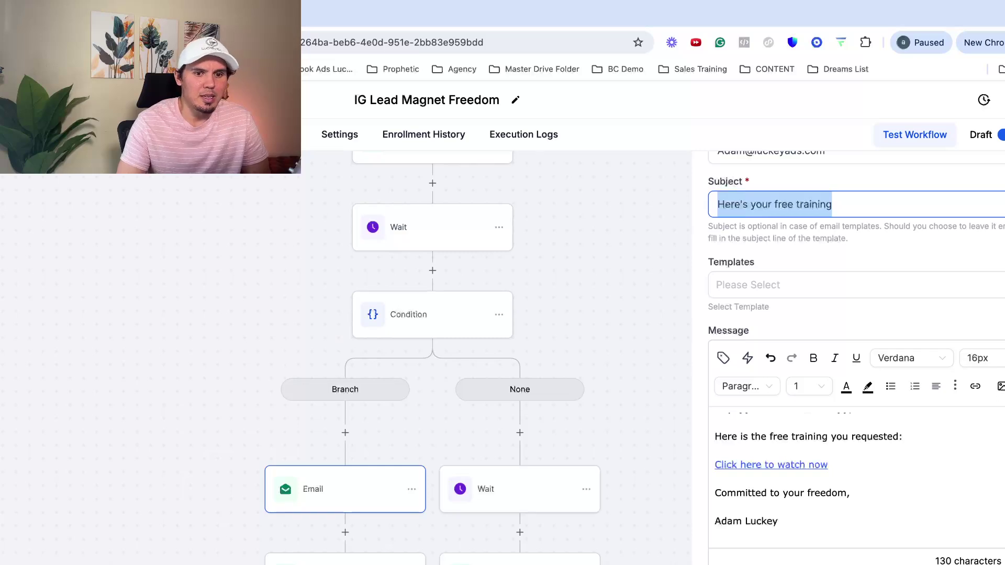
scroll(856, 356, down, 1)
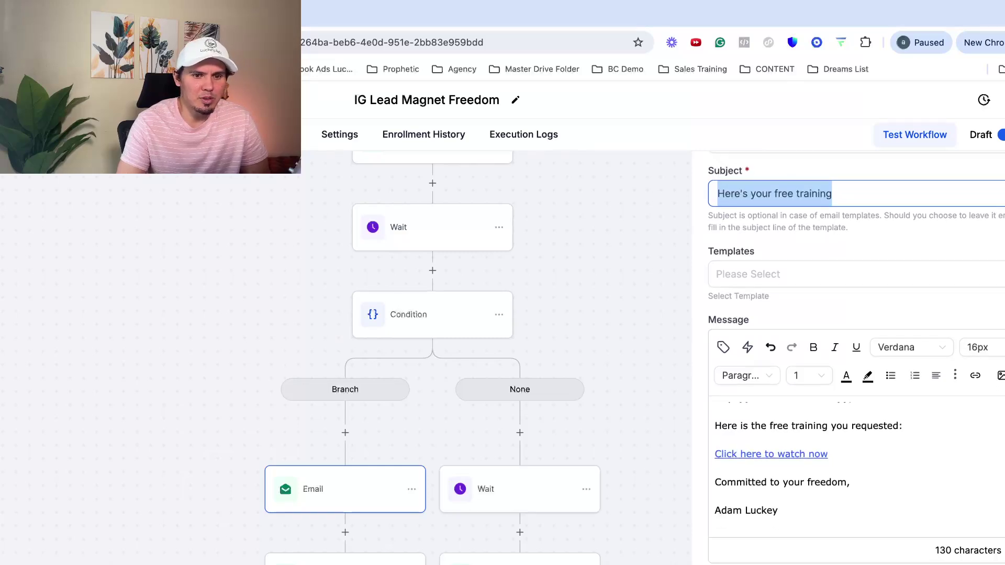
key(Escape)
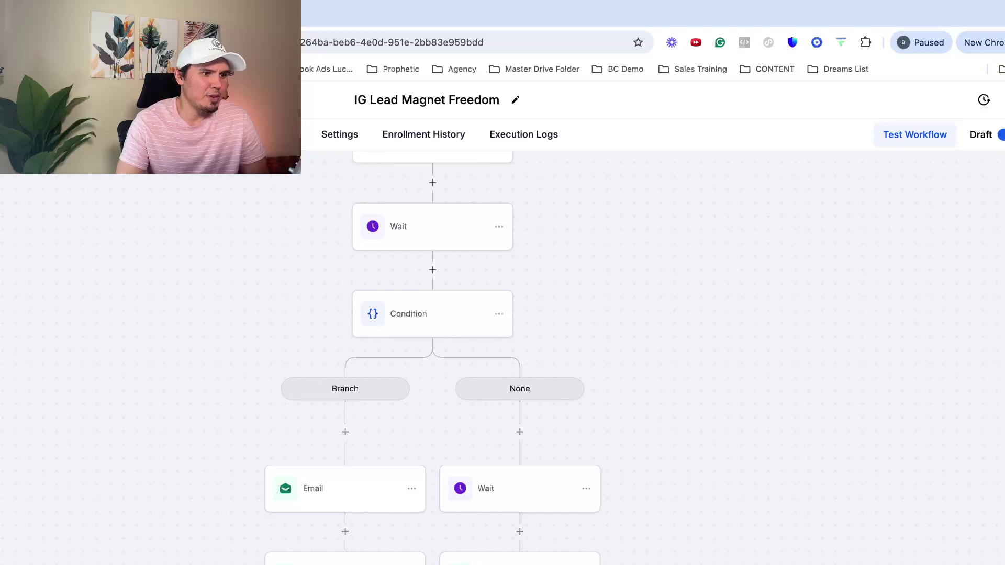
click(345, 558)
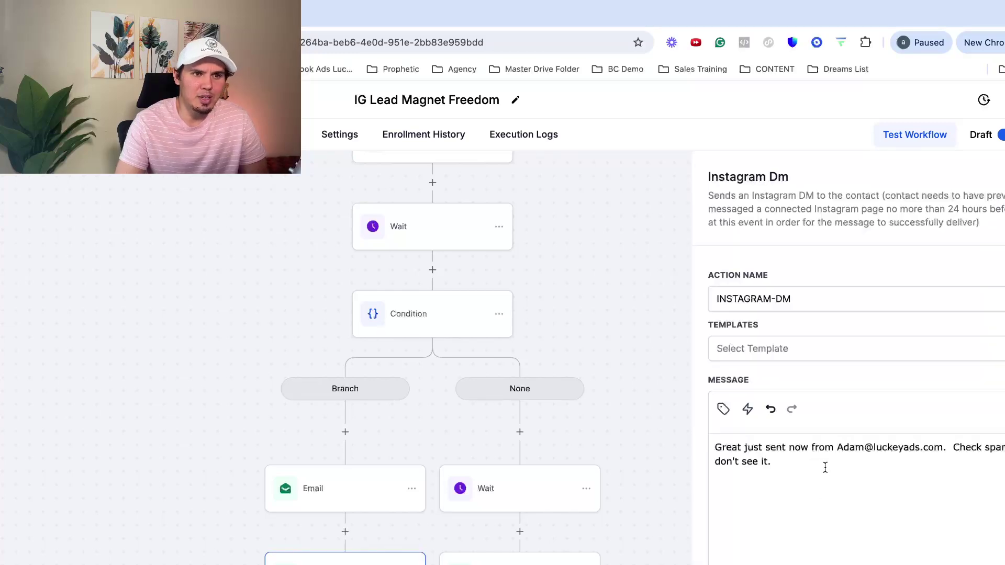
drag(835, 448, 944, 452)
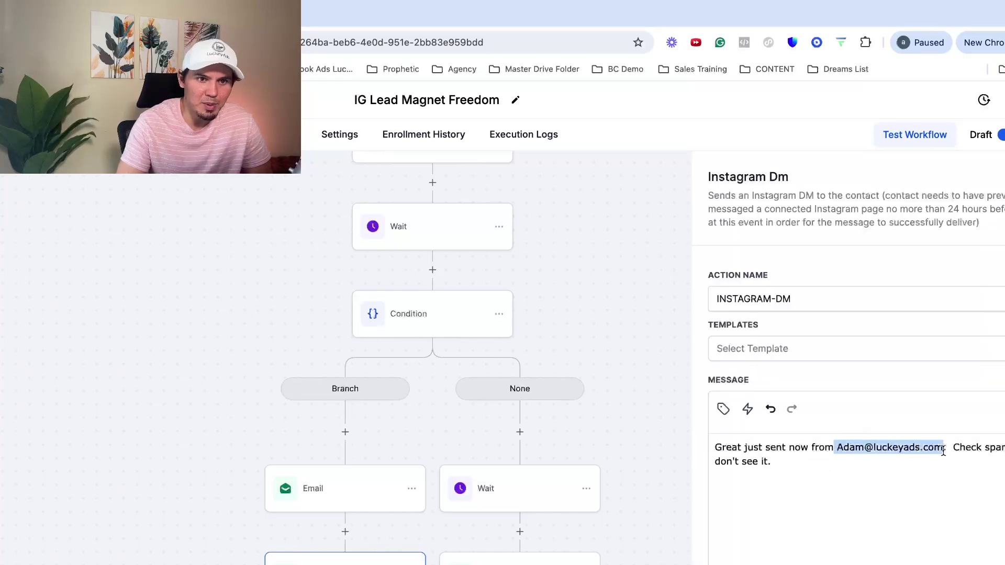
click(908, 465)
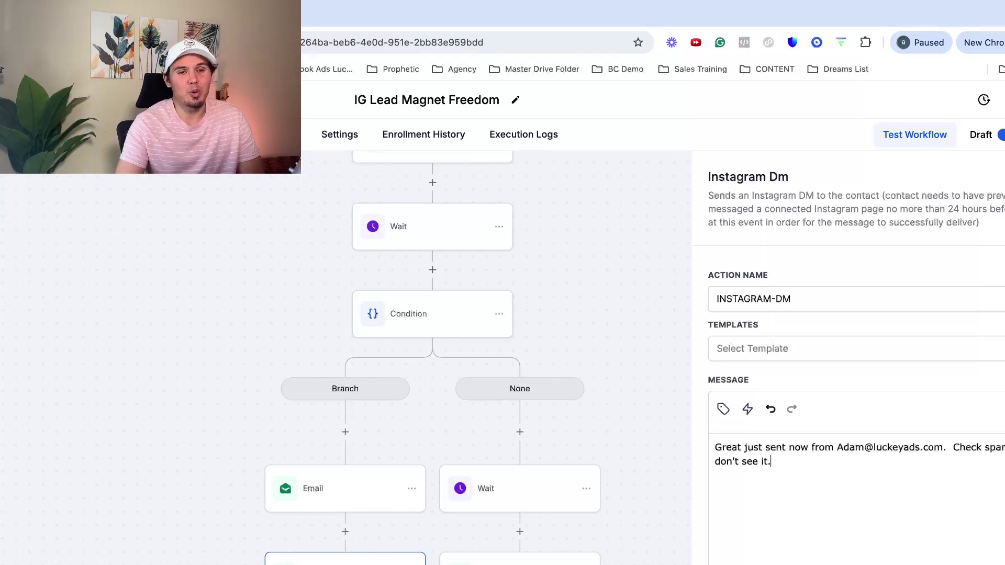
key(Escape)
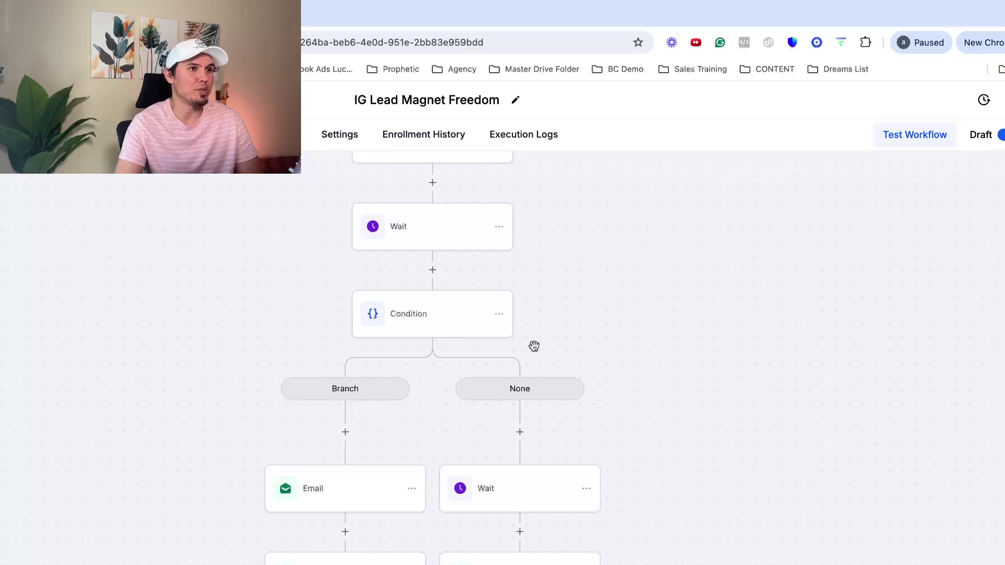
- Exit the IG Lead Magnet Freedom builder back to the Workflow List with its course and webinar folders
scroll(460, 297, up, 7)
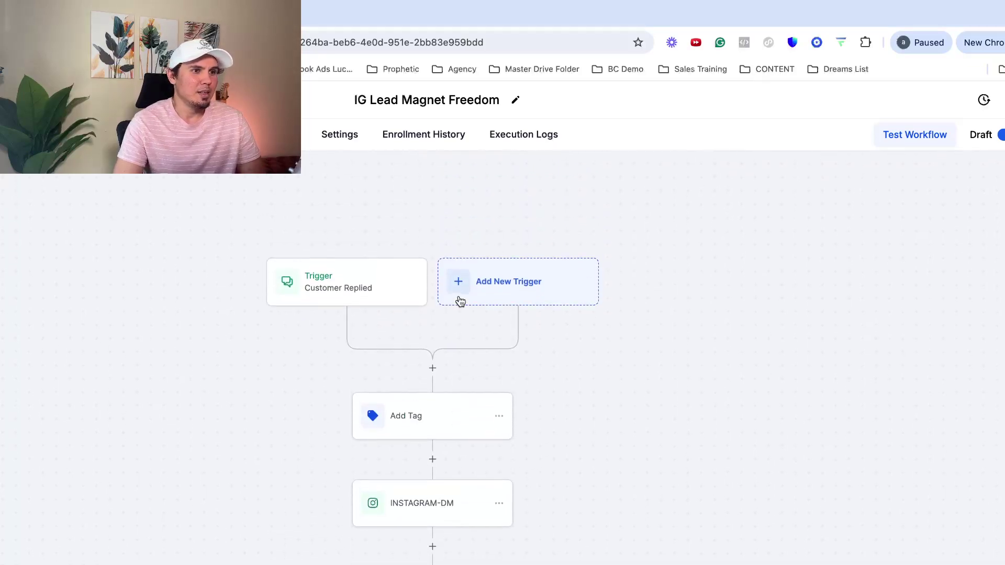
scroll(459, 298, up, 10)
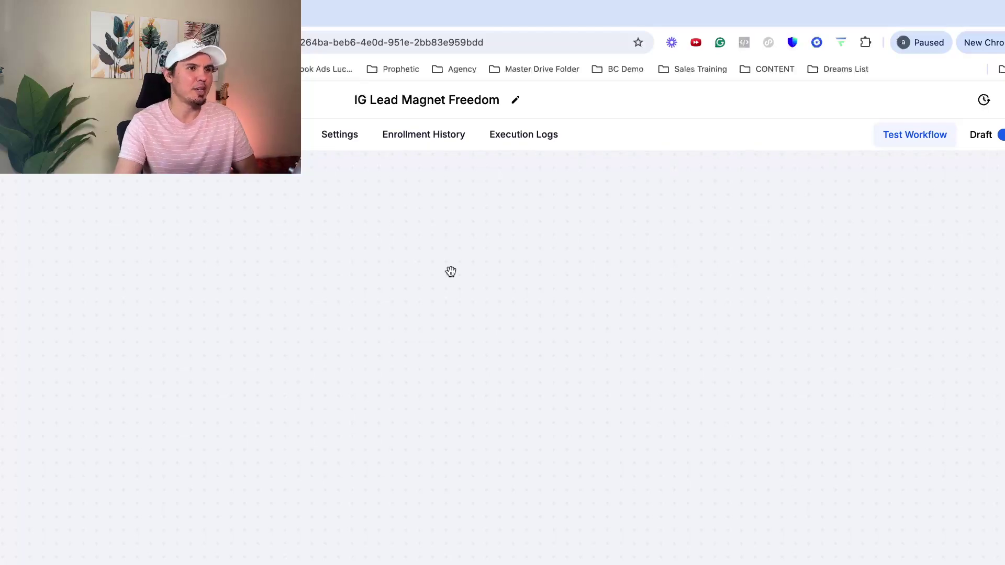
scroll(368, 292, down, 8)
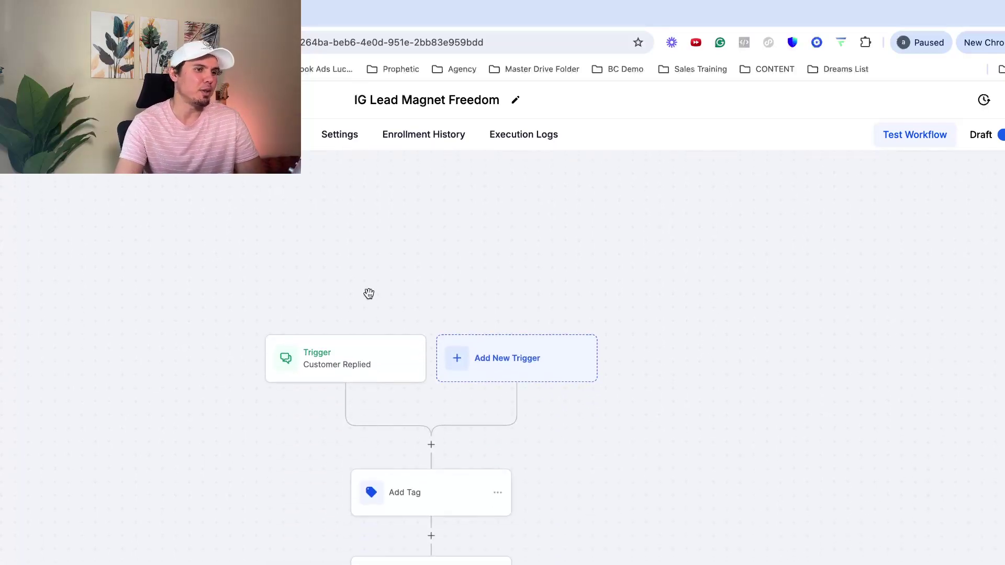
scroll(369, 294, down, 1)
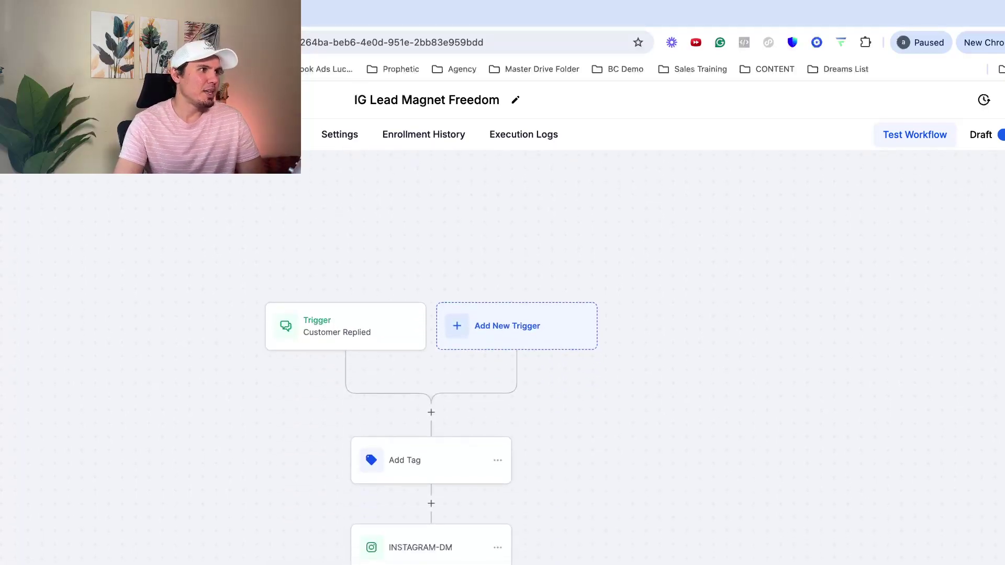
key(super+bracketleft)
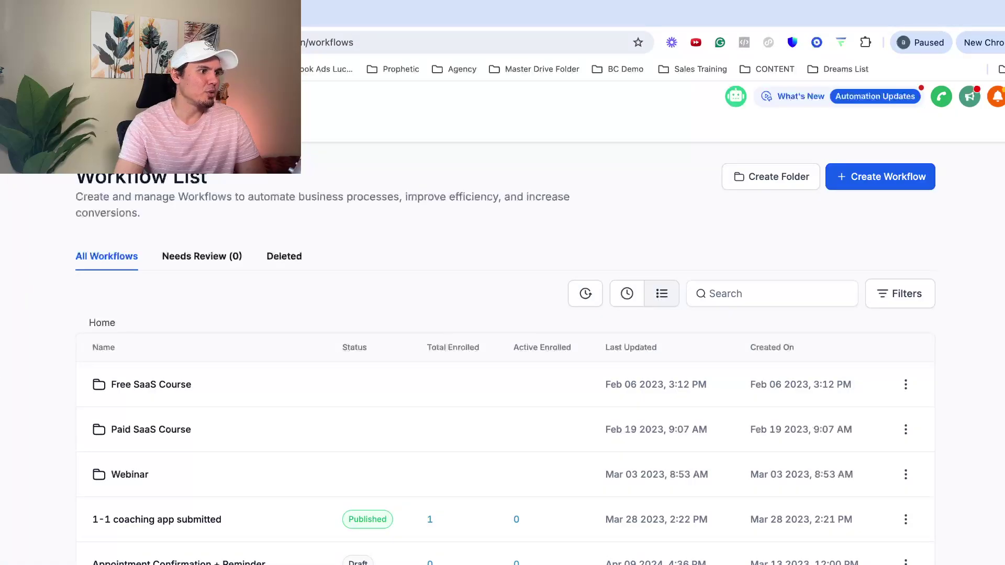
- Open the IG Lead Magnet Freedom row from the Workflow List into the builder
scroll(536, 527, down, 3)
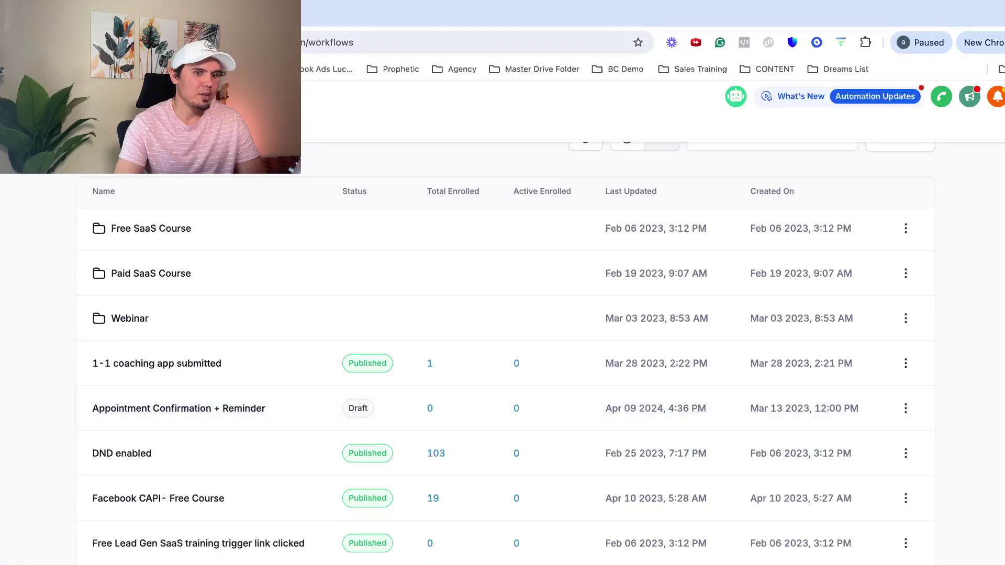
click(125, 447)
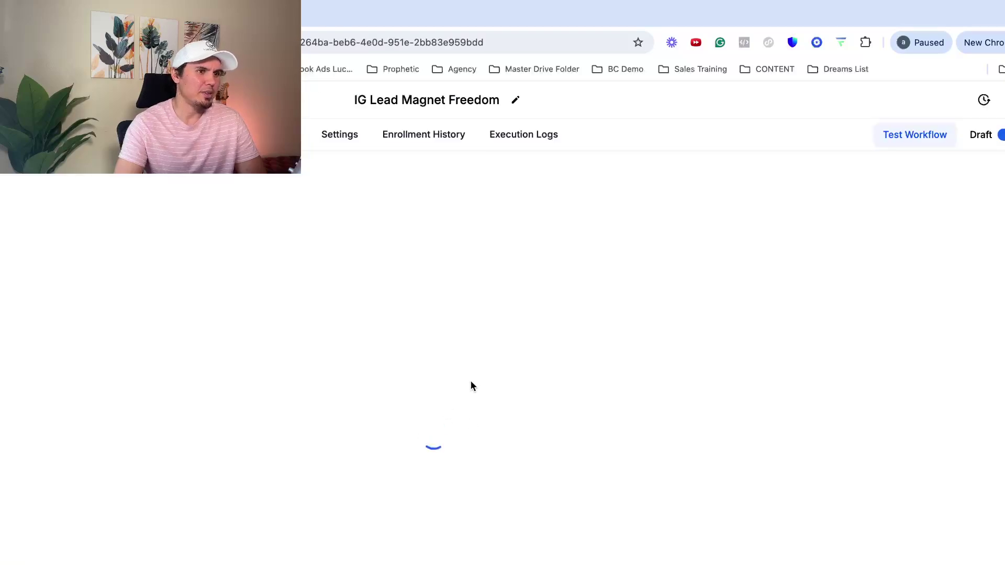
scroll(478, 385, down, 2)
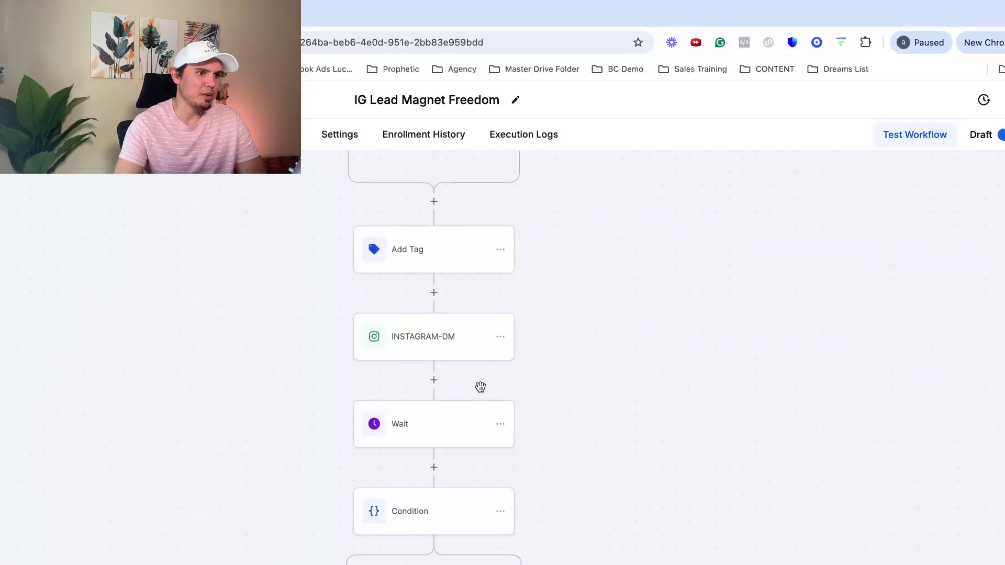
scroll(480, 388, down, 5)
scroll(472, 398, up, 3)
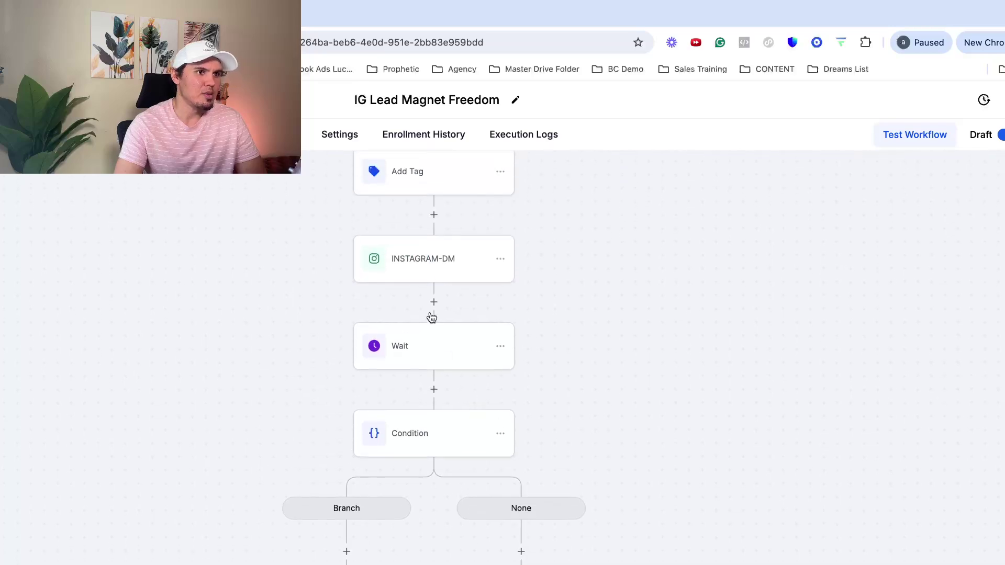
scroll(431, 263, up, 2)
- Insert a saved Create Or Update Opportunity step above Add Tag: Instagram pipeline, Lead Magnet Requested stage
click(432, 193)
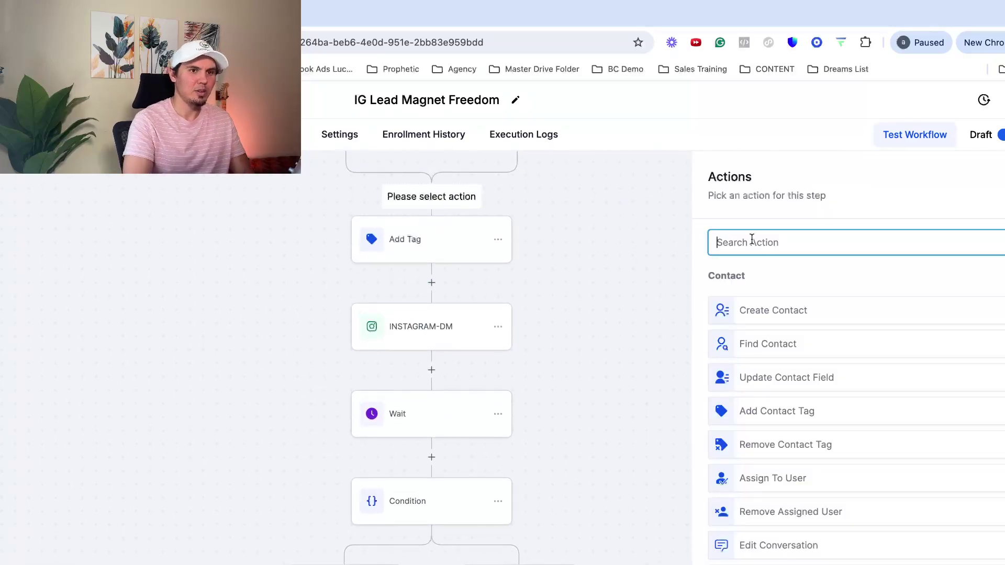
text(opp)
click(765, 298)
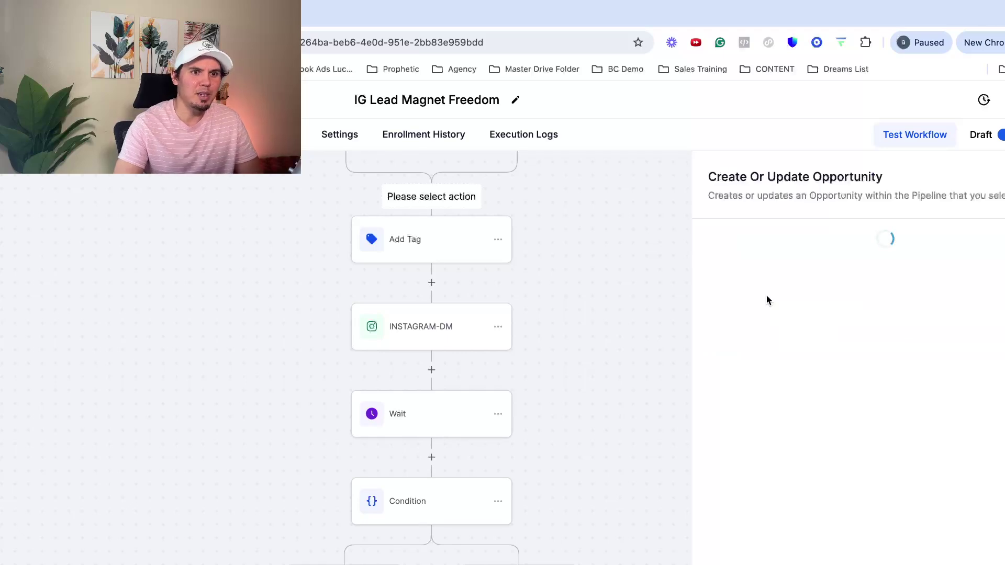
click(716, 328)
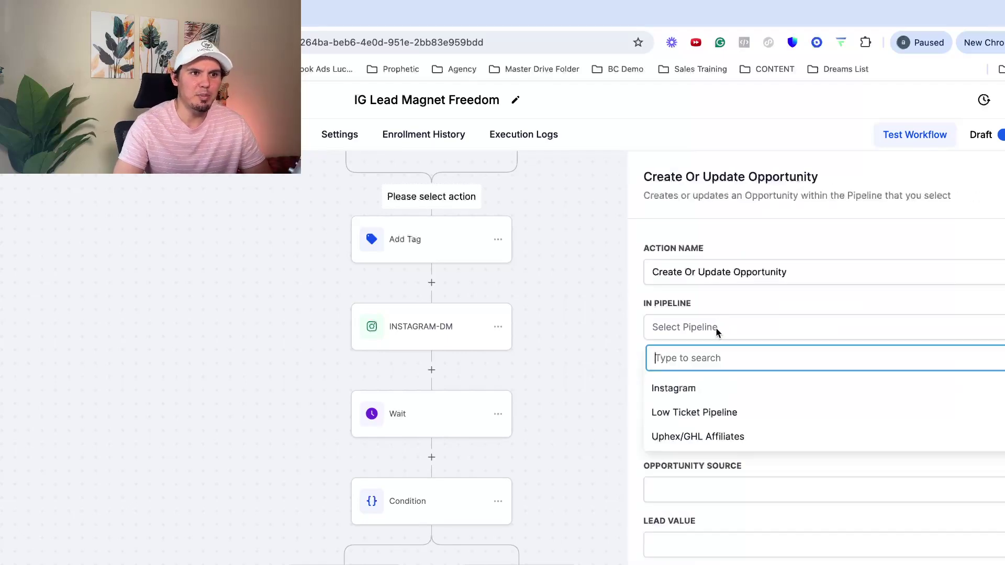
click(700, 390)
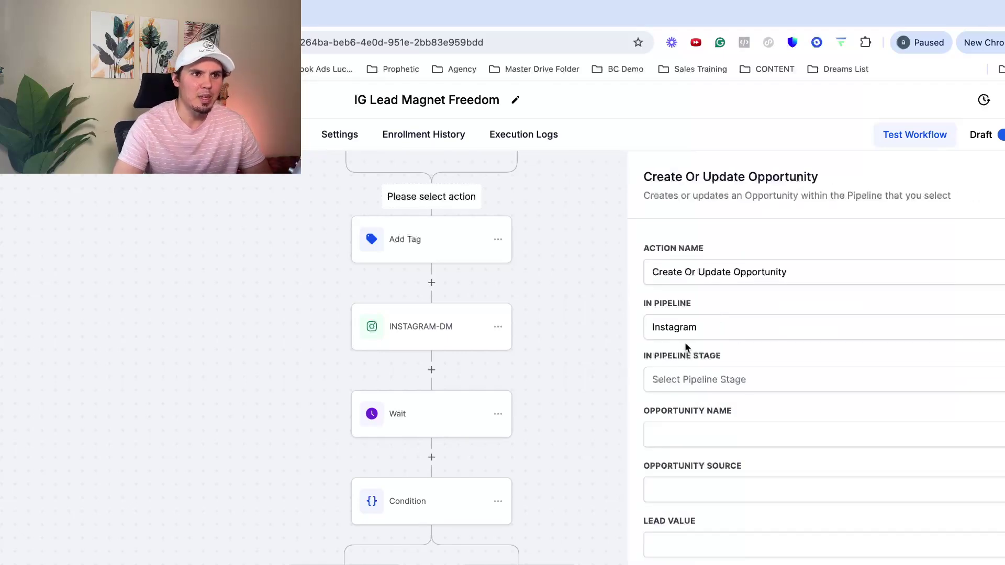
click(692, 377)
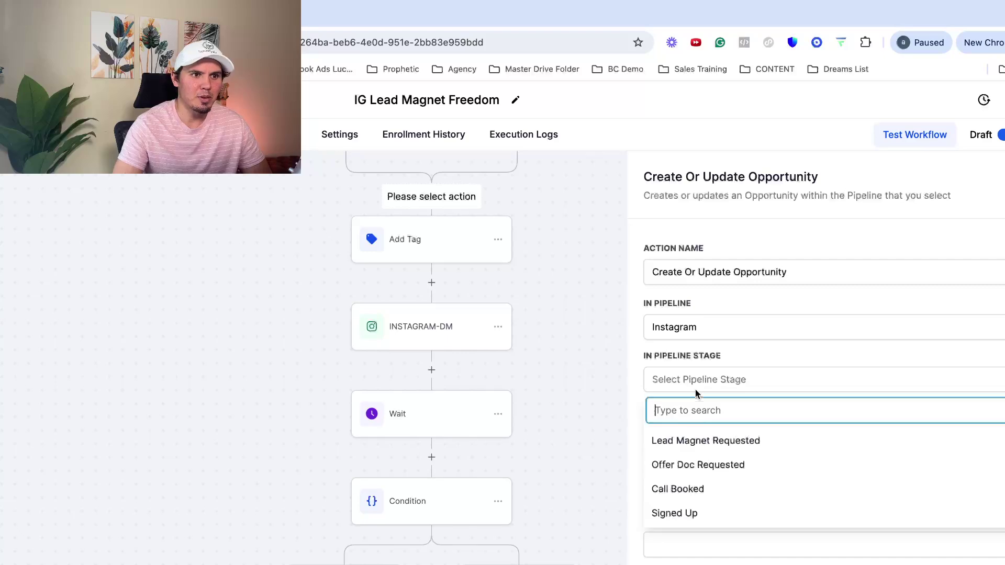
click(699, 440)
scroll(759, 453, down, 1)
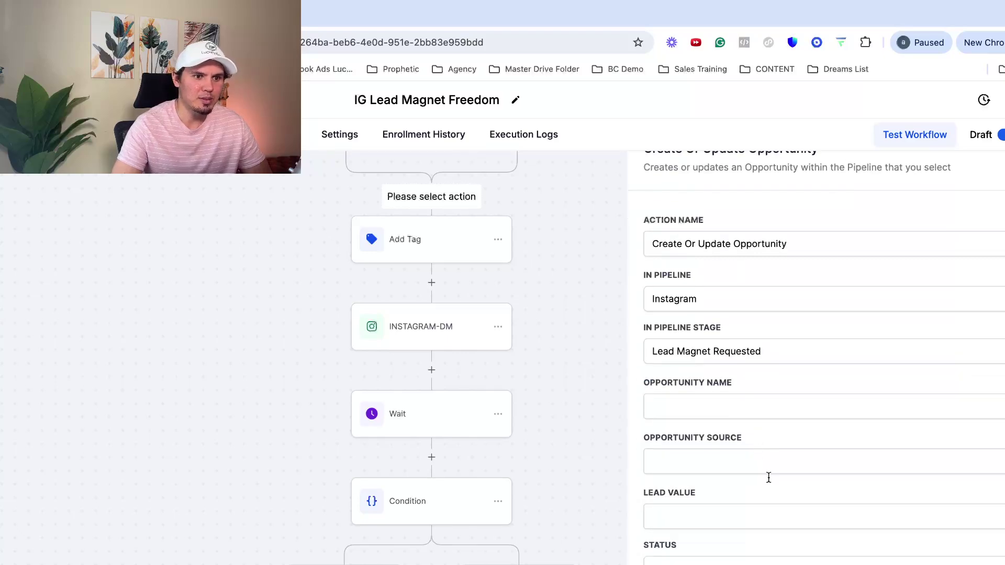
click(770, 563)
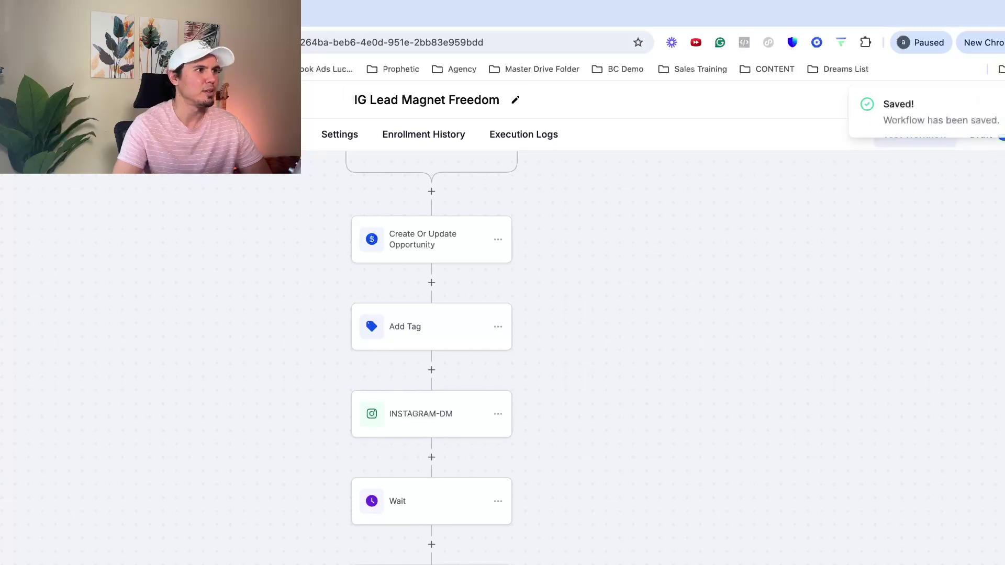
- Leave the workflow builder for the Workflows list, then switch to the macOS desktop space
key(super+Left)
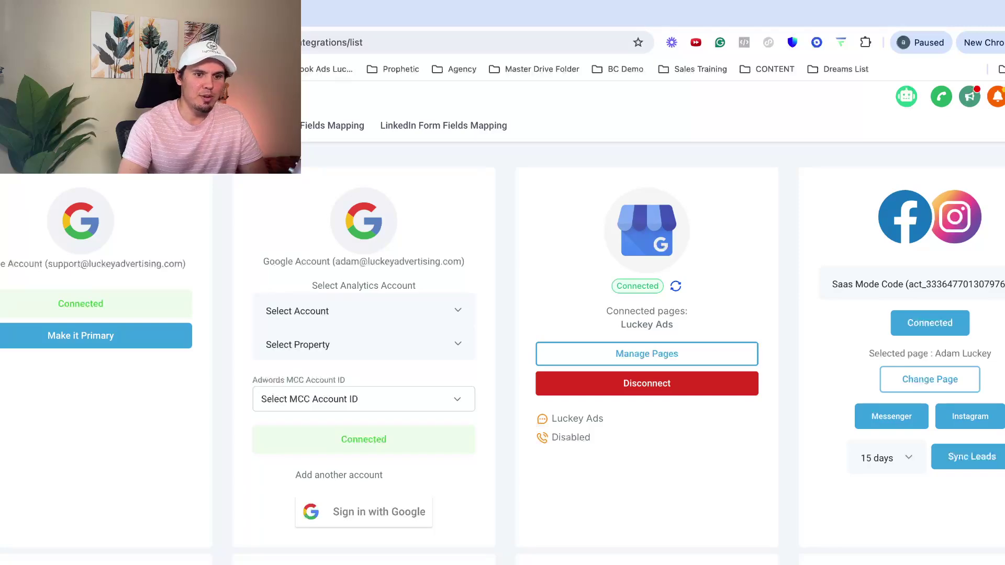
key(ctrl+Left)
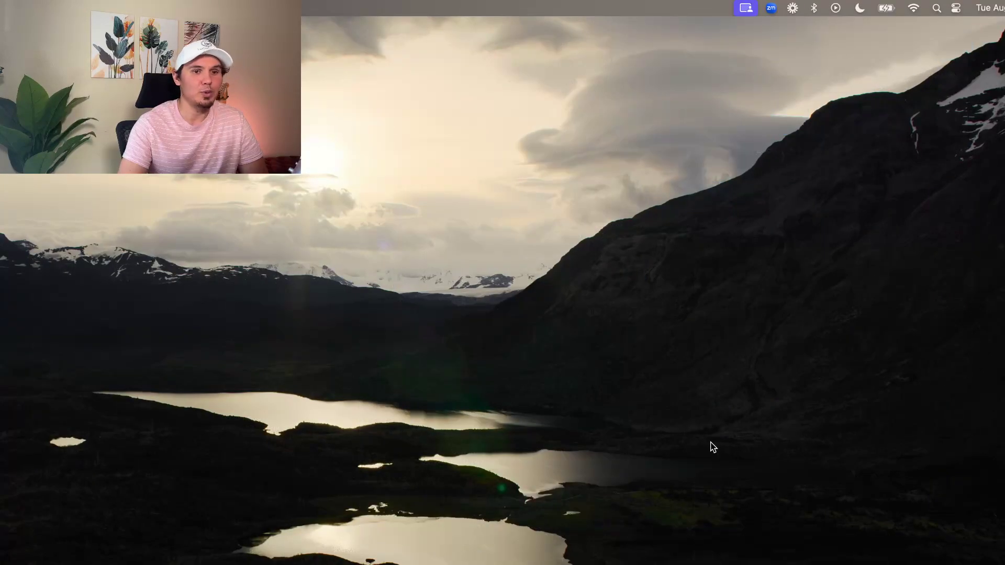